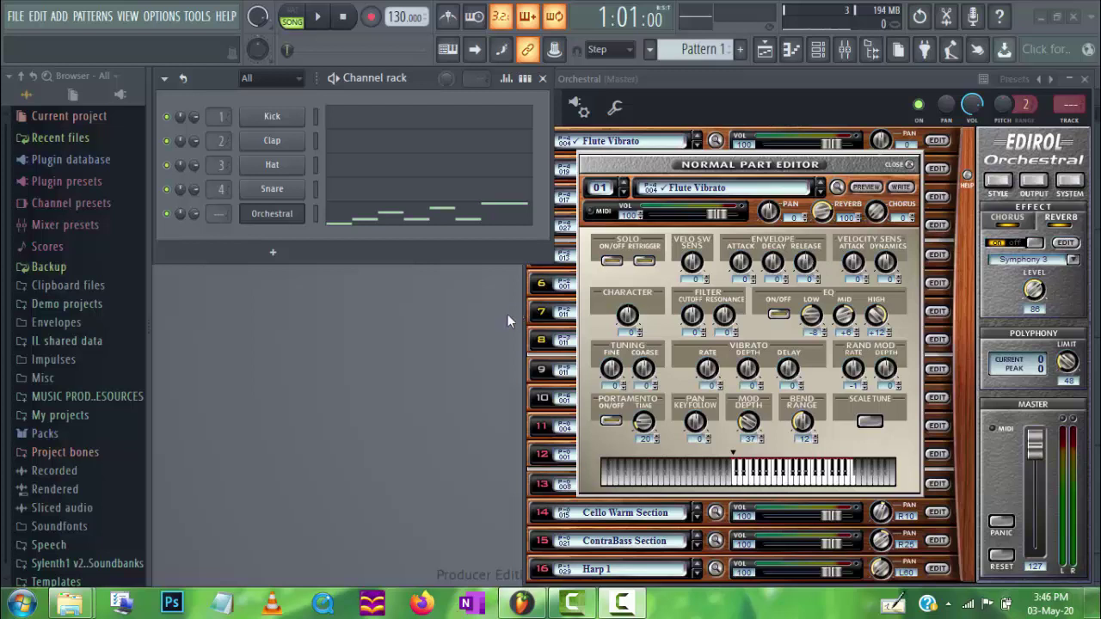
Add a MIDI Out channel to the rack and move its window aside.
{"action": "left_click", "coordinate": [278, 254]}
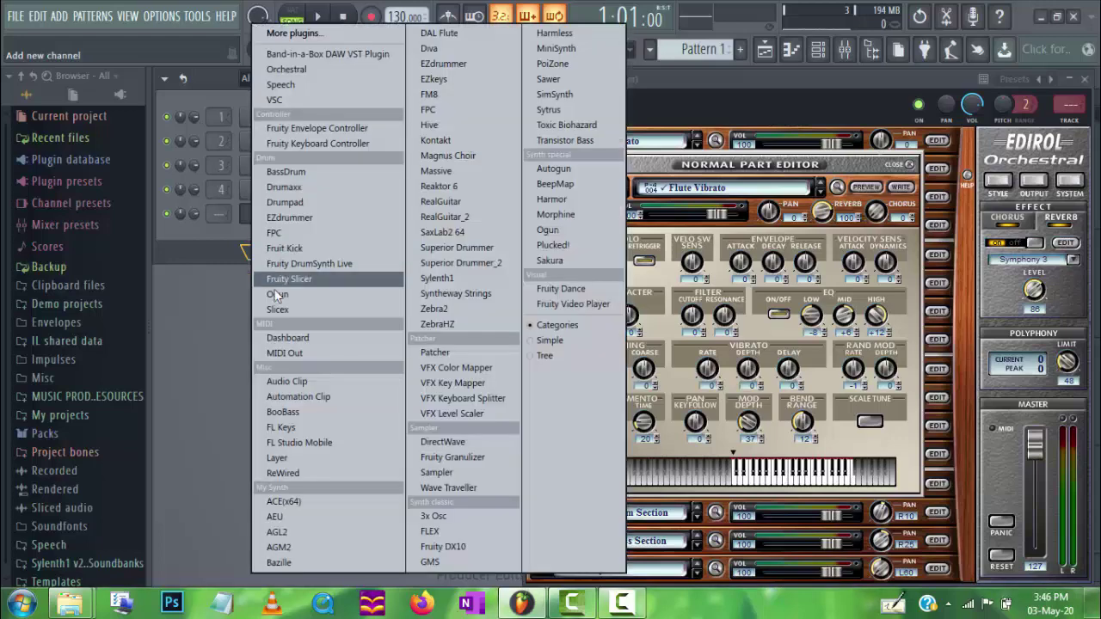
{"action": "left_click", "coordinate": [292, 353]}
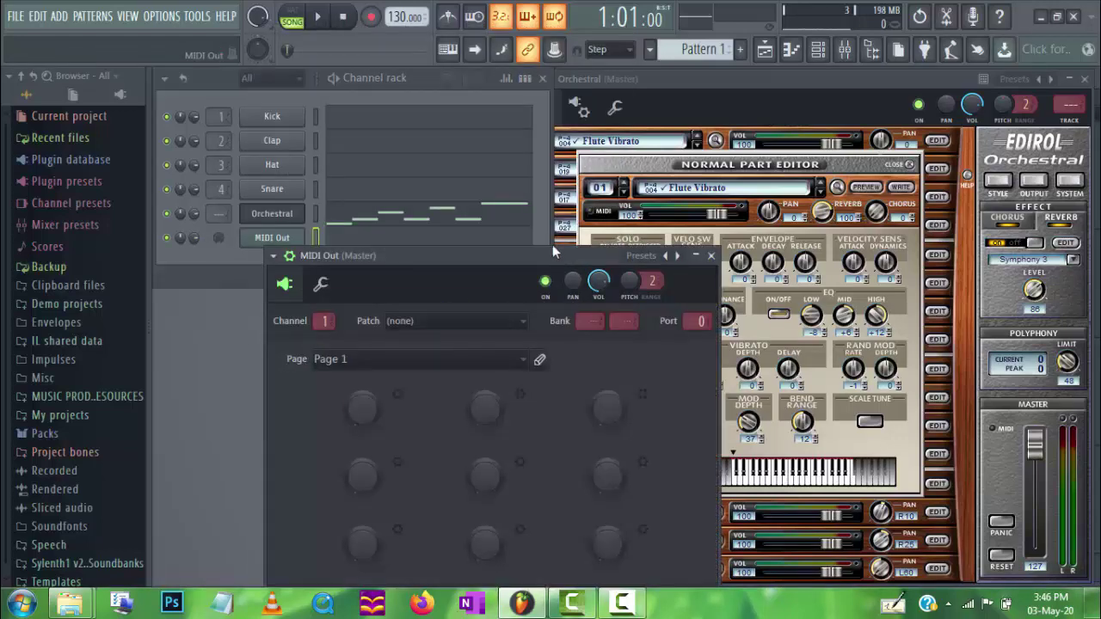
{"action": "left_click_drag", "start_coordinate": [532, 256], "coordinate": [436, 266]}
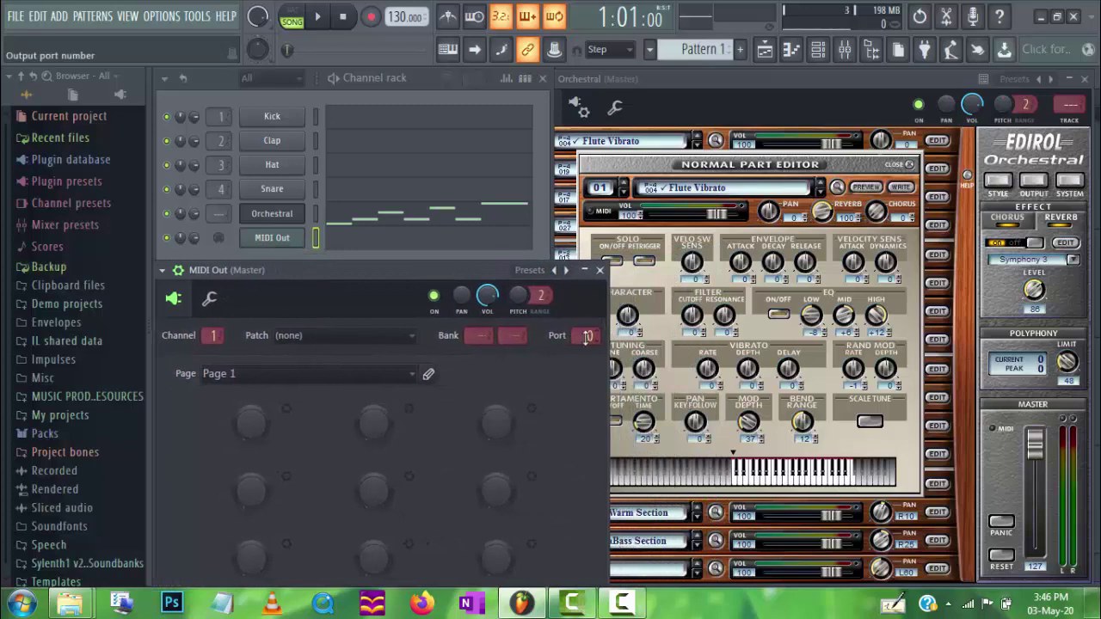
Compare the Orchestral wrapper's MIDI input port with the MIDI Out Port field.
{"action": "left_click", "coordinate": [911, 169]}
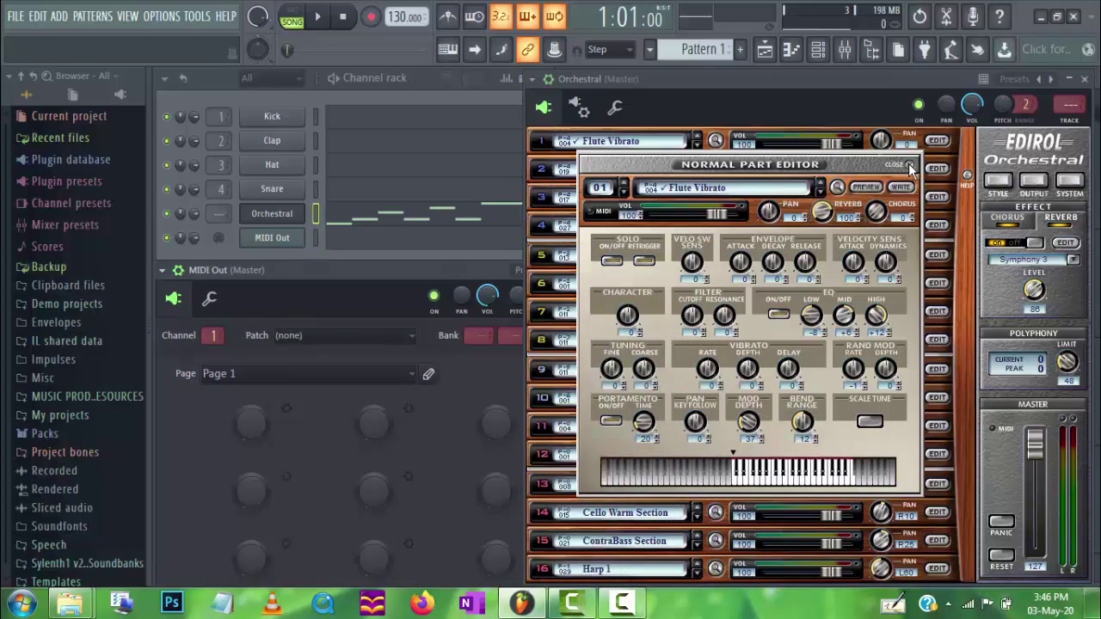
{"action": "left_click", "coordinate": [911, 166]}
{"action": "left_click", "coordinate": [578, 107]}
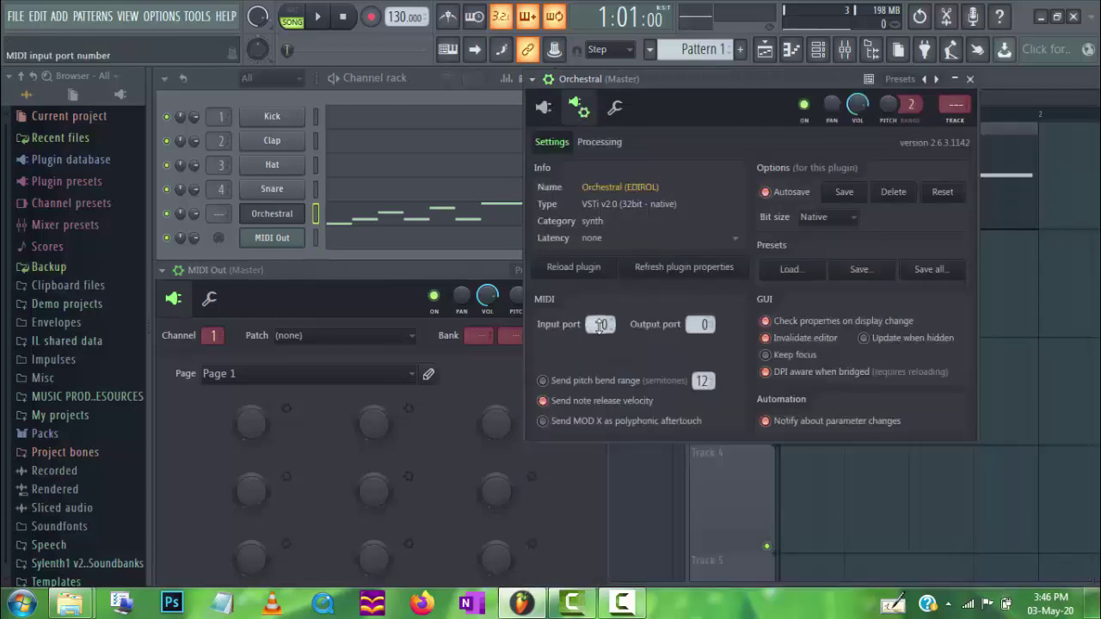
{"action": "left_click", "coordinate": [421, 274]}
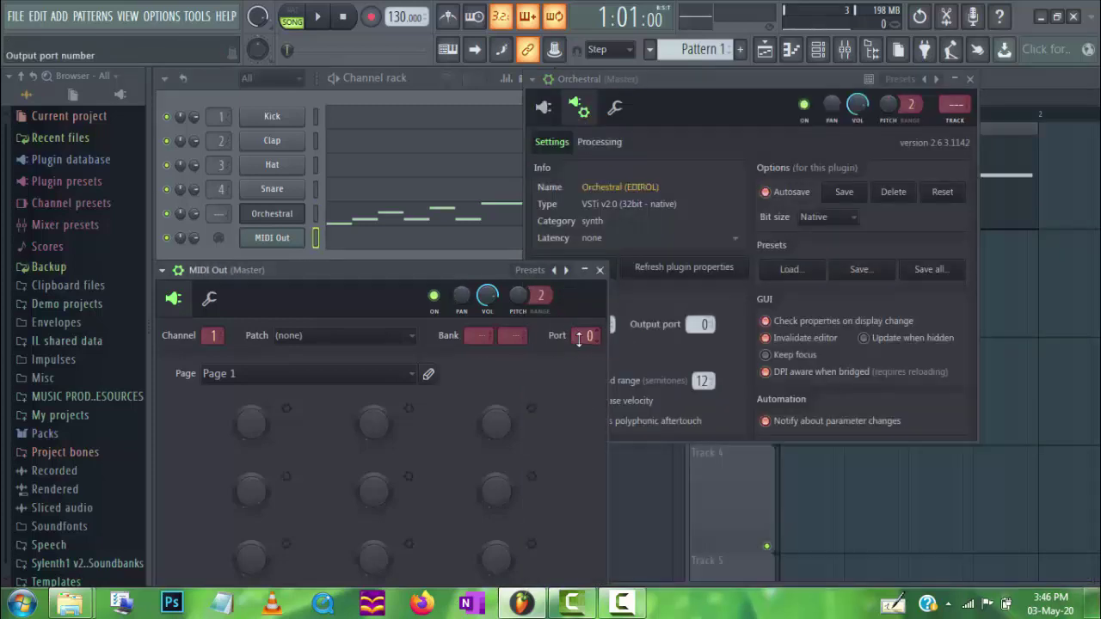
{"action": "left_click", "coordinate": [543, 106]}
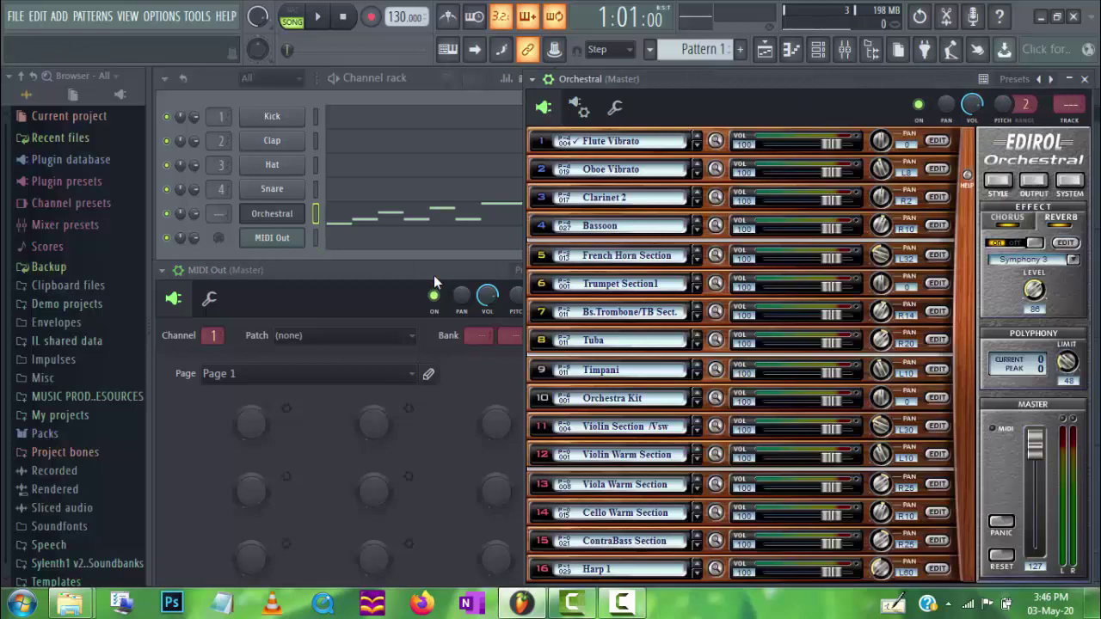
{"action": "left_click", "coordinate": [437, 273]}
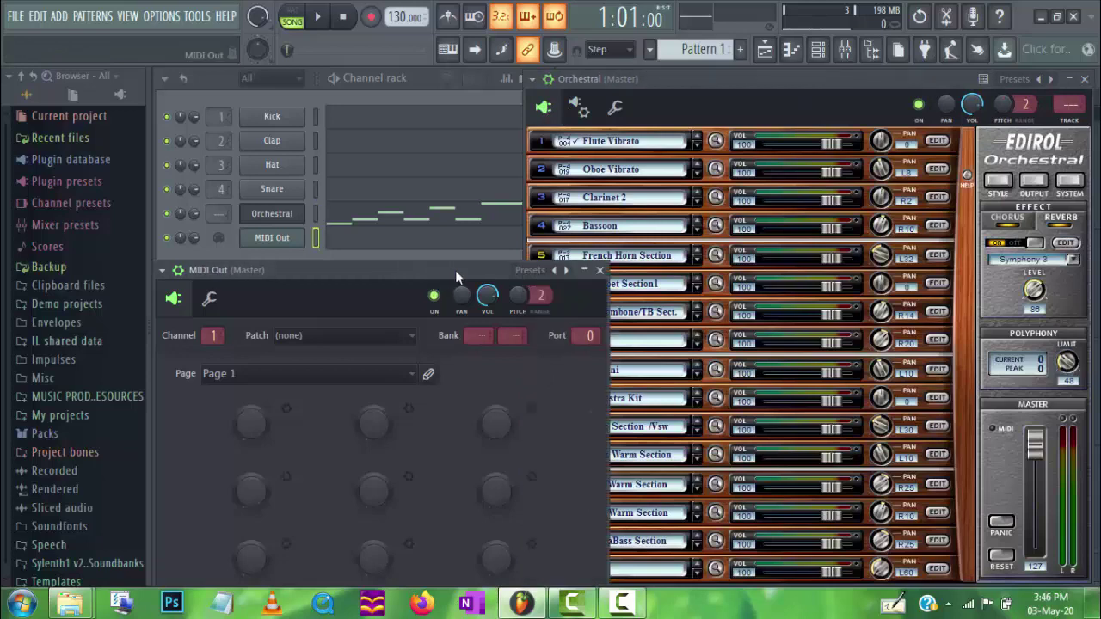
Open the Flute Vibrato part editor and confirm the EQ ON/OFF switch uses controller 27.
{"action": "left_click", "coordinate": [935, 144]}
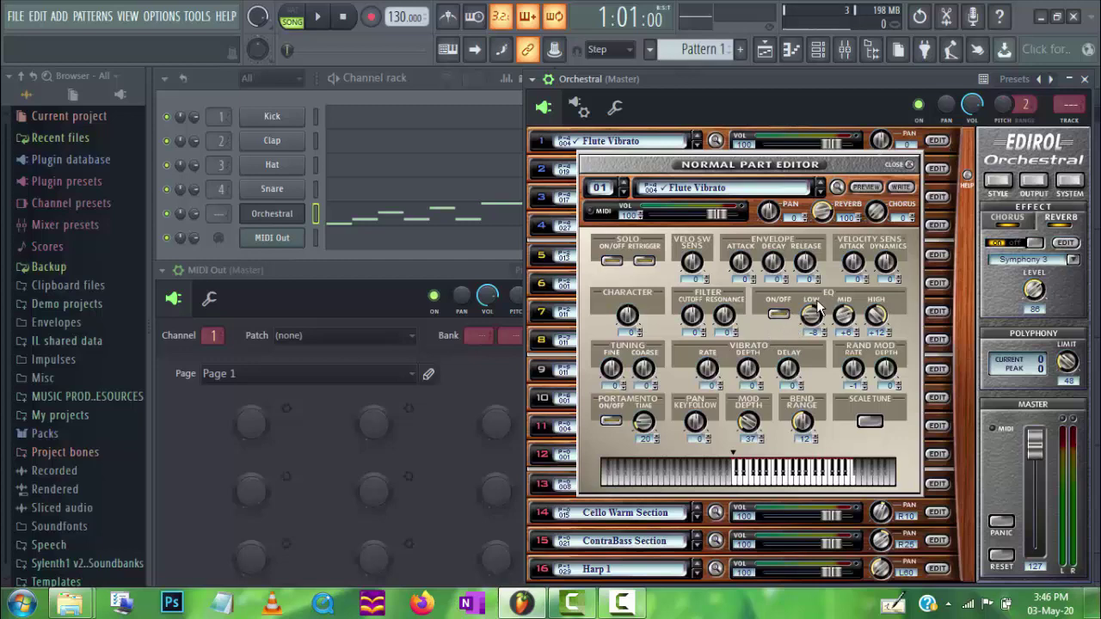
{"action": "right_click", "coordinate": [775, 318]}
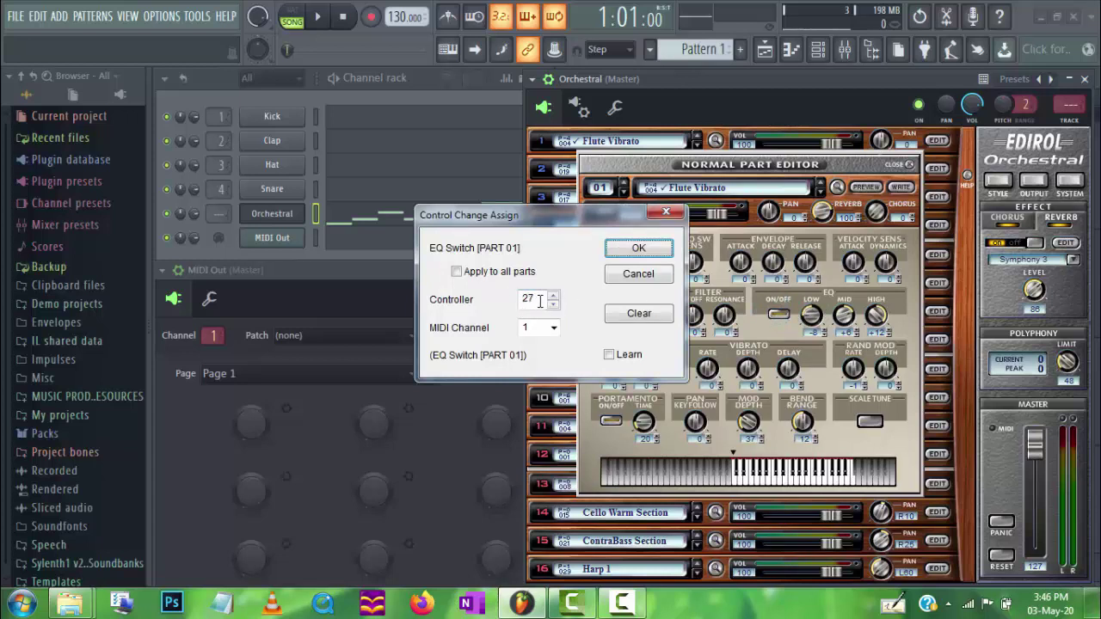
{"action": "left_click", "coordinate": [639, 273]}
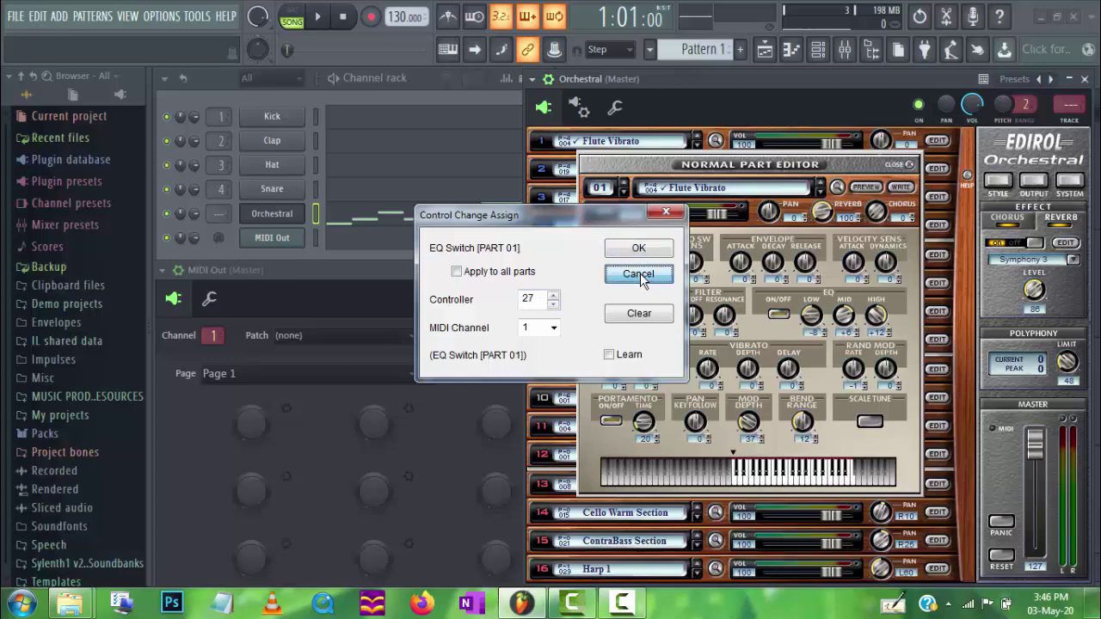
Configure the first MIDI Out knob as EQ ON OFF: controller 27, range 63–64, channel 1.
{"action": "right_click", "coordinate": [255, 426]}
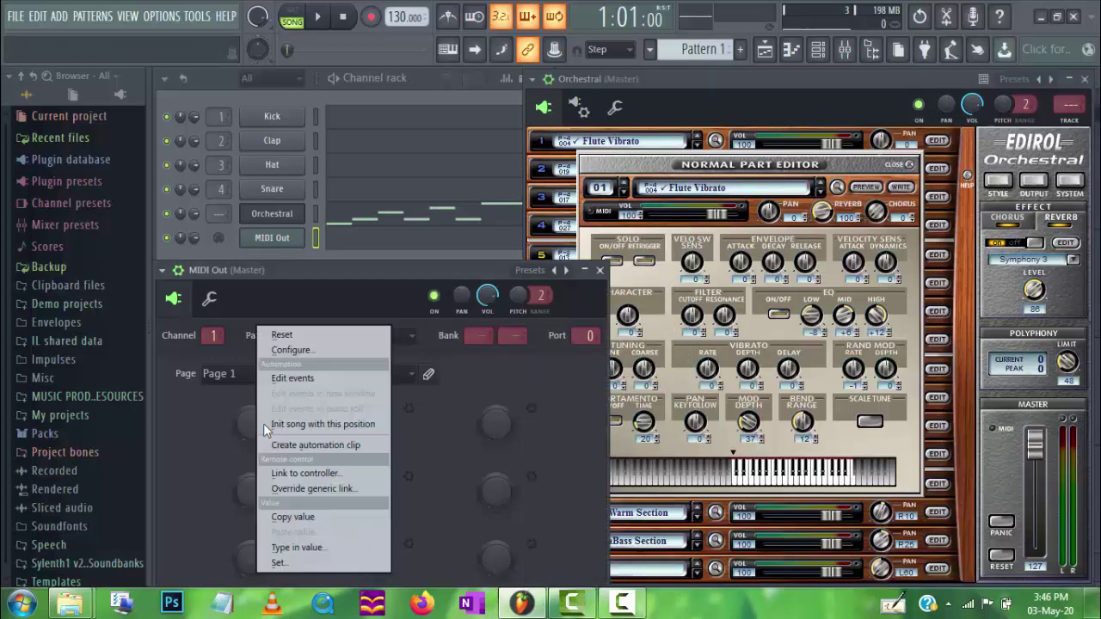
{"action": "left_click", "coordinate": [302, 349]}
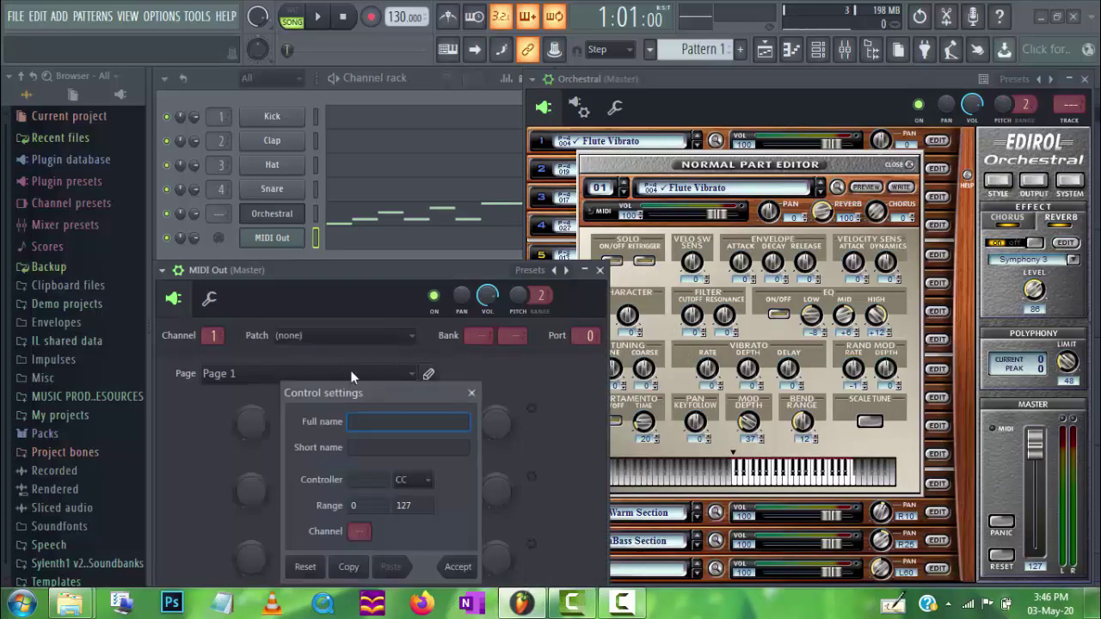
{"action": "left_click", "coordinate": [358, 482]}
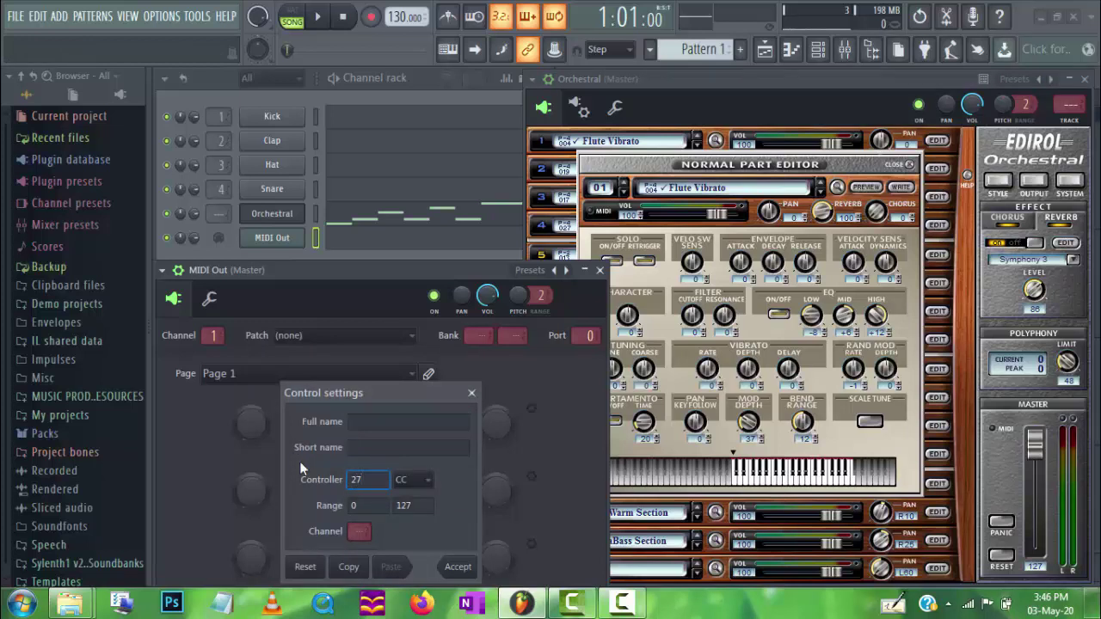
{"action": "left_click", "coordinate": [370, 421]}
{"action": "type", "text": "O"}
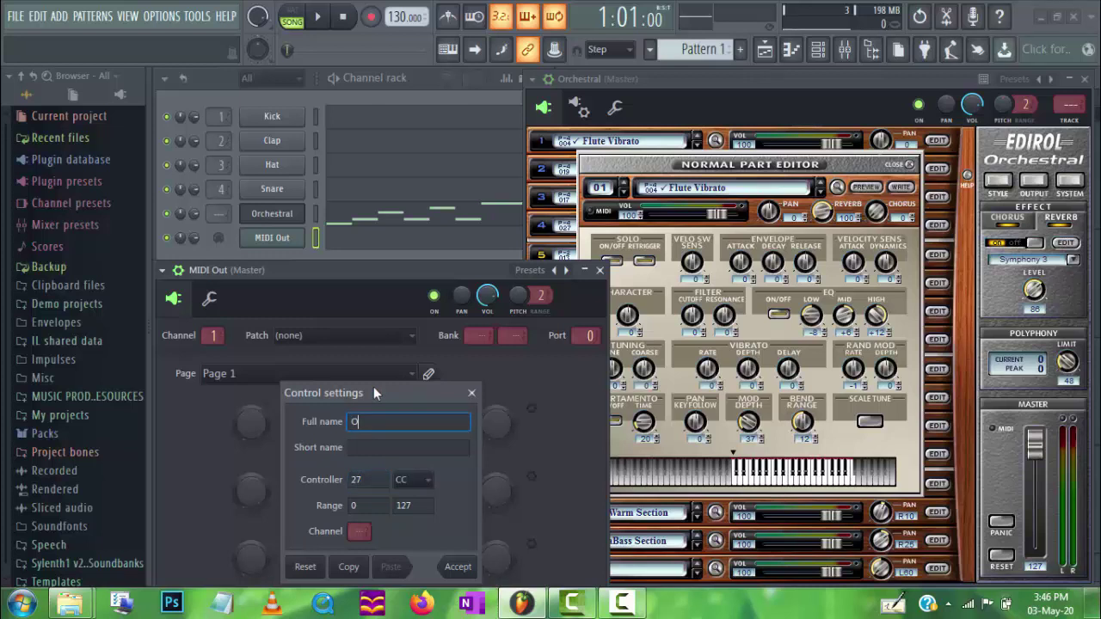
{"action": "type", "text": "N OFF EQ"}
{"action": "left_click", "coordinate": [365, 440]}
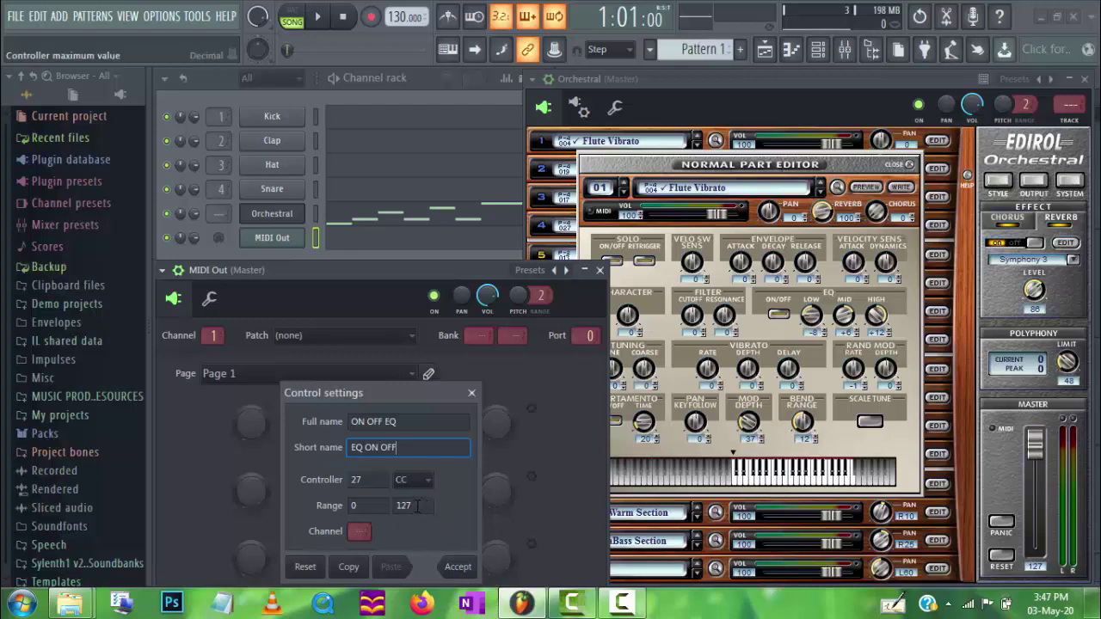
{"action": "left_click", "coordinate": [422, 507]}
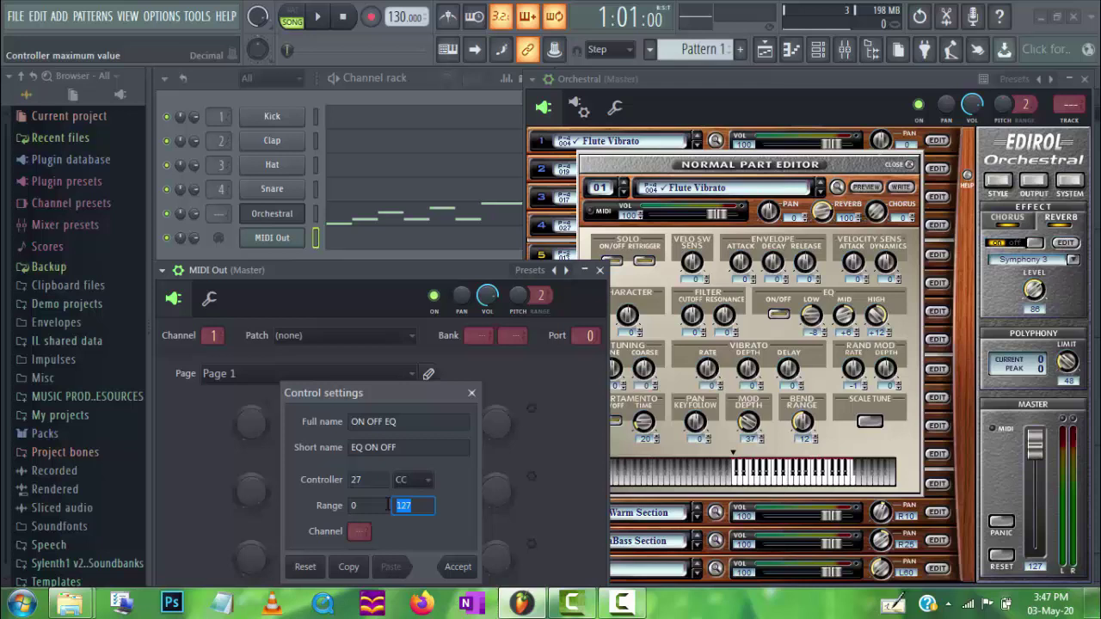
{"action": "type", "text": "1"}
{"action": "type", "text": "4"}
{"action": "left_click", "coordinate": [353, 506]}
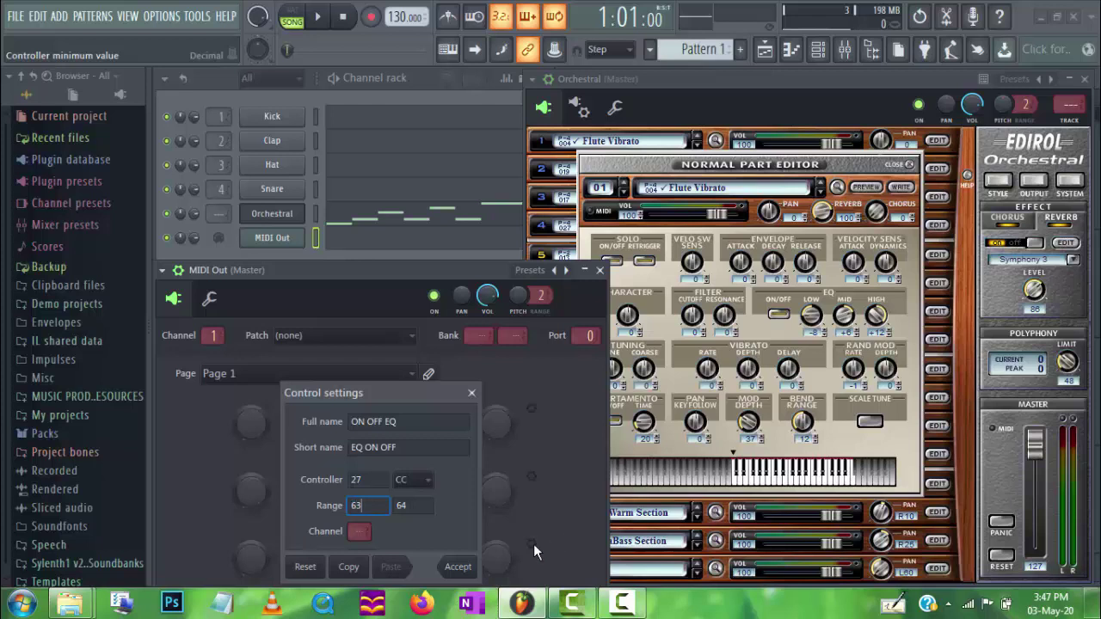
{"action": "left_click", "coordinate": [368, 531]}
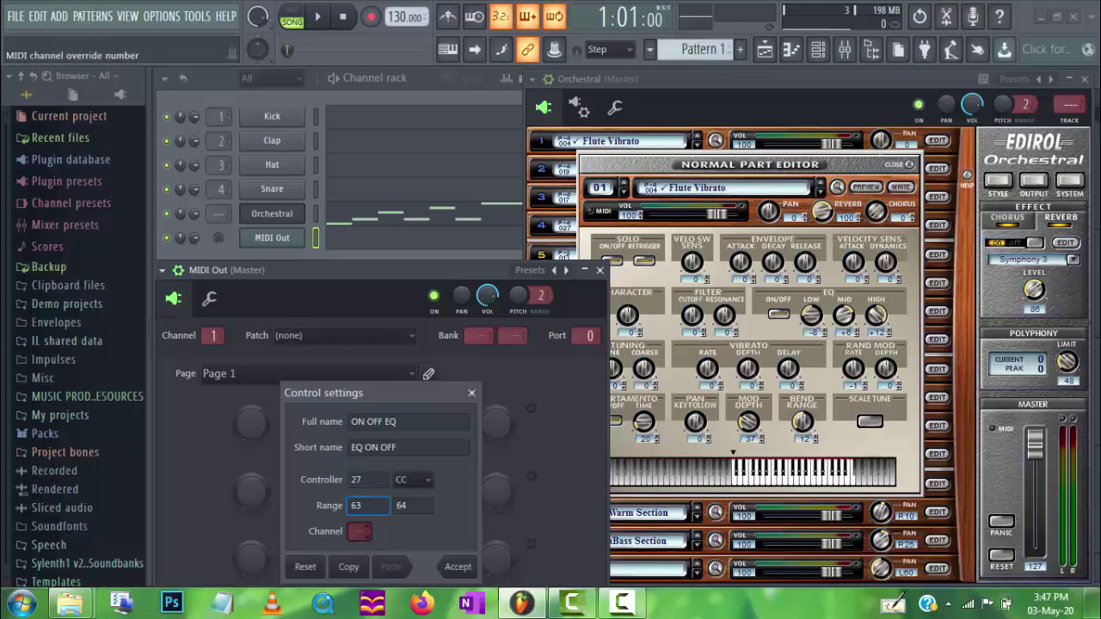
{"action": "left_click", "coordinate": [456, 566]}
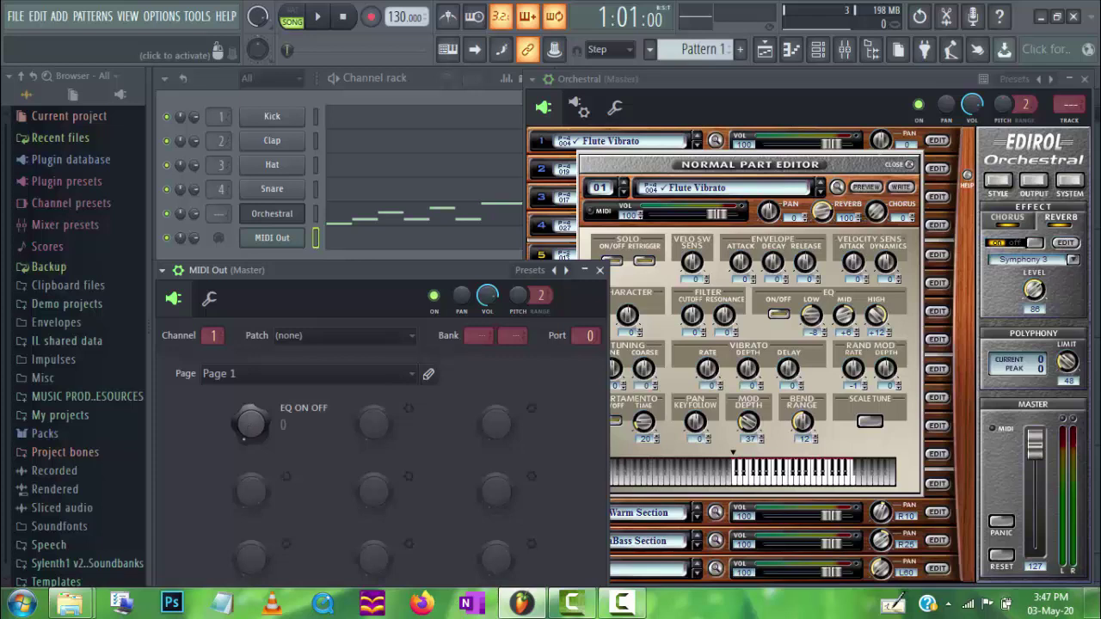
Turn the EQ ON OFF knob between 63 and 64 to test the Edirol EQ switch, then close MIDI Out.
{"action": "left_click", "coordinate": [250, 423]}
{"action": "left_click_drag", "start_coordinate": [249, 423], "coordinate": [243, 428]}
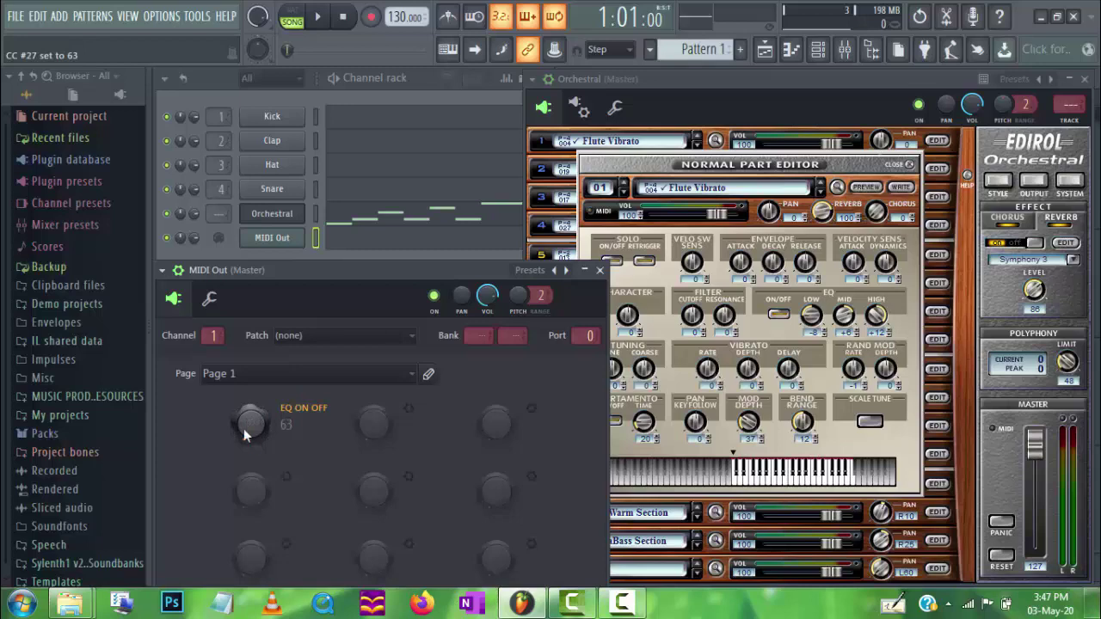
{"action": "left_click", "coordinate": [601, 272]}
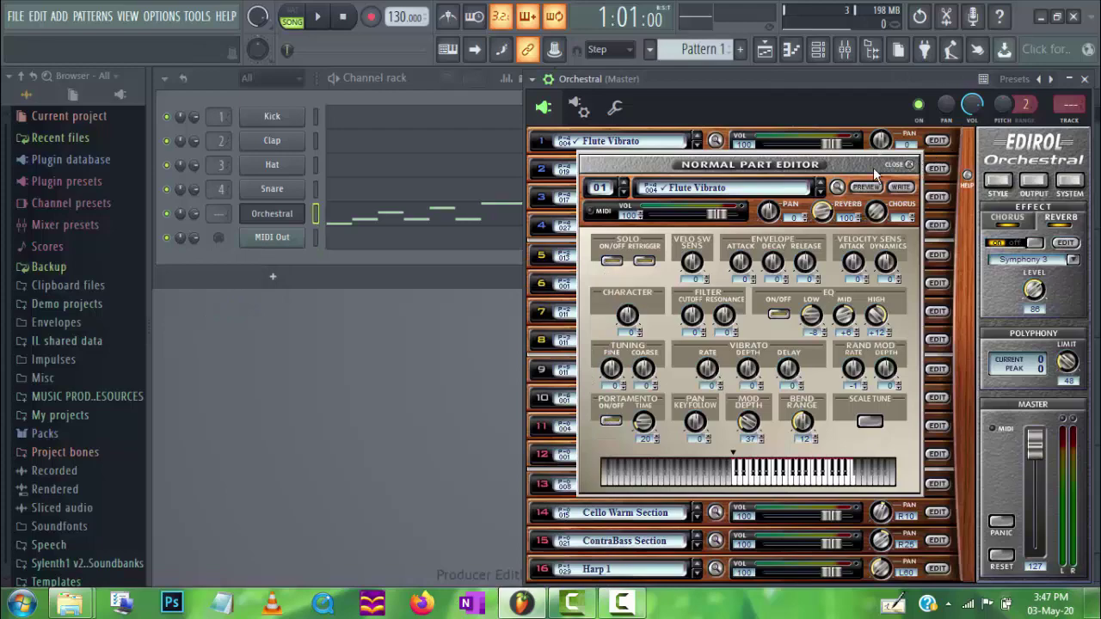
Reposition the Orchestral window and reopen the MIDI Out channel window.
{"action": "left_click_drag", "start_coordinate": [808, 80], "coordinate": [808, 203]}
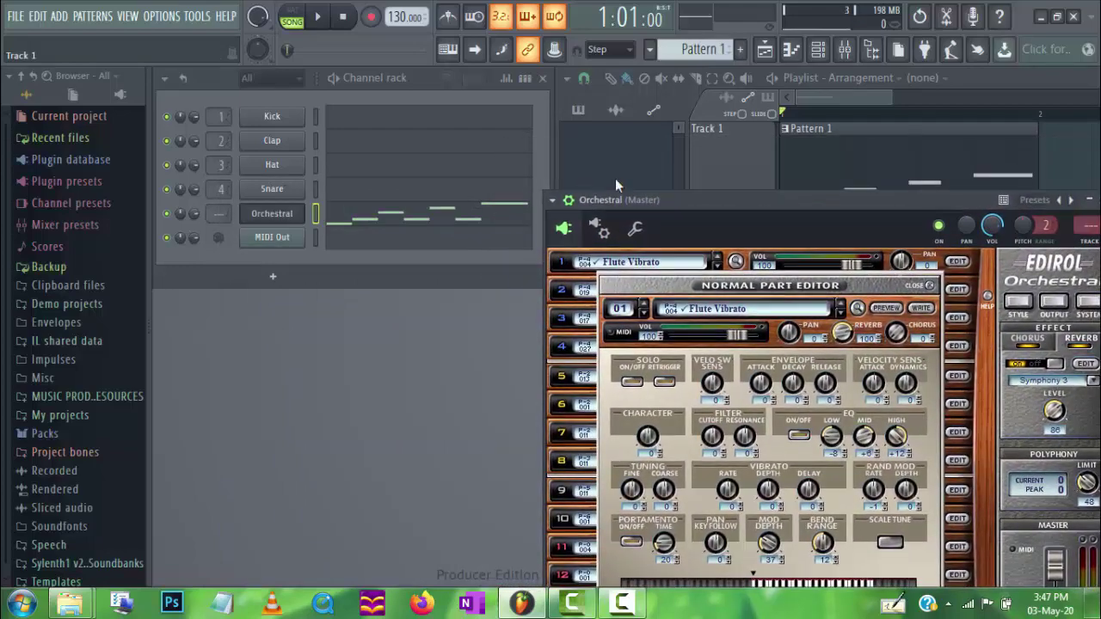
{"action": "left_click", "coordinate": [316, 238]}
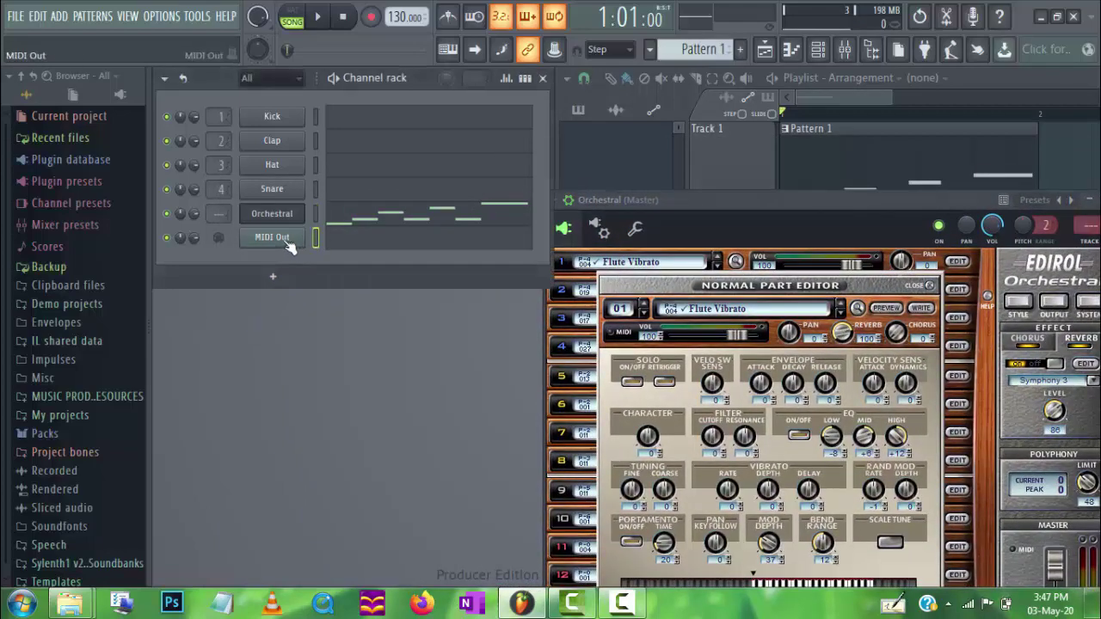
{"action": "left_click", "coordinate": [289, 243]}
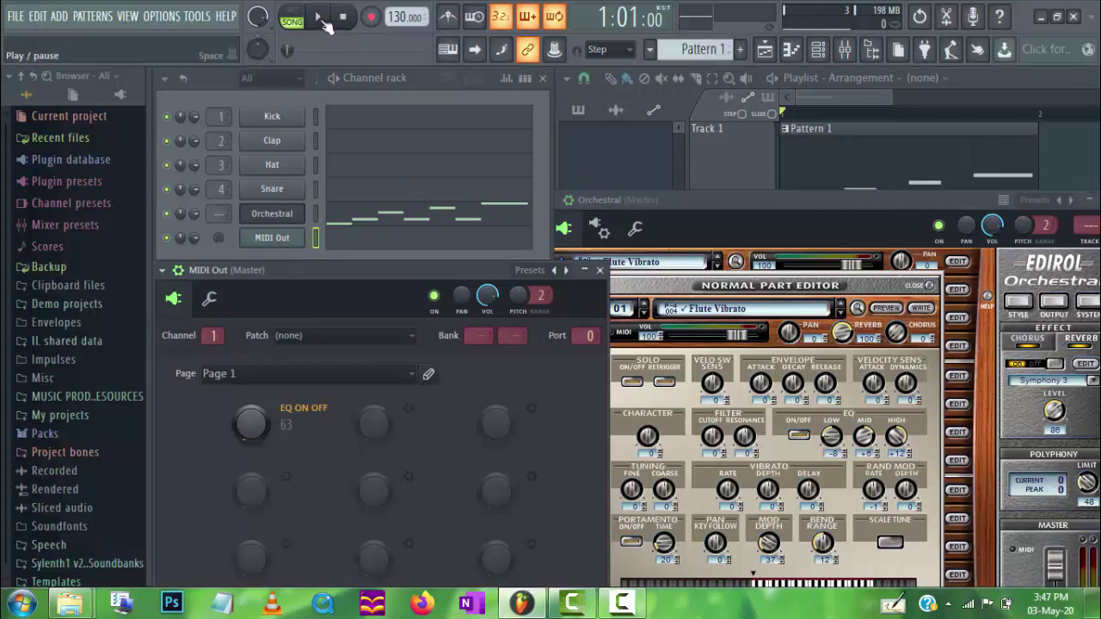
Play the song while flipping EQ ON OFF between 63 and 64, then stop.
{"action": "left_click", "coordinate": [319, 18]}
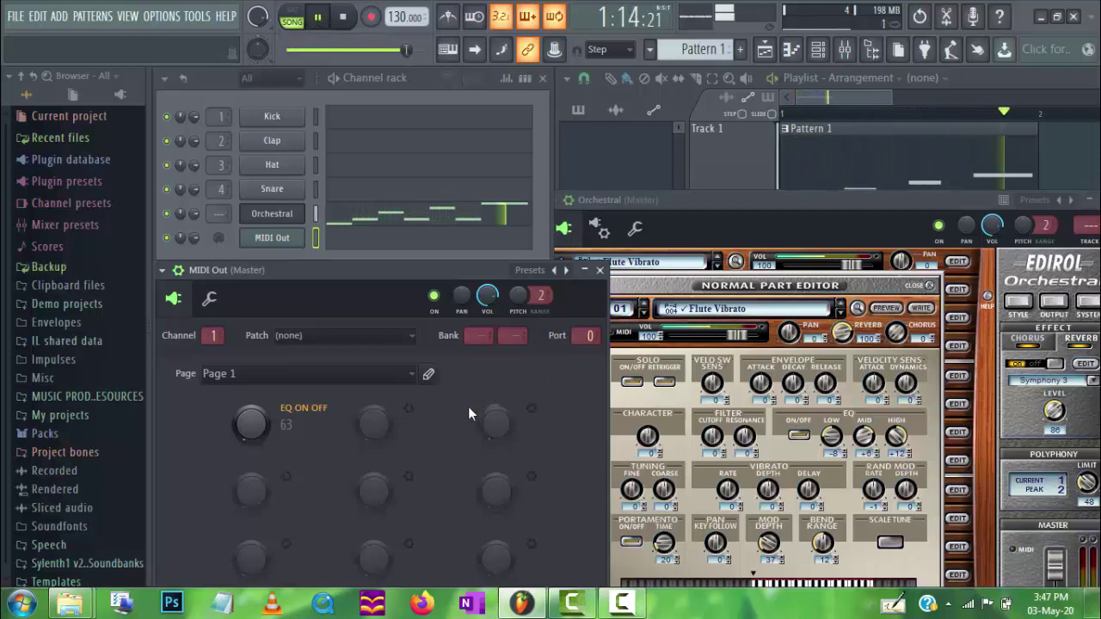
{"action": "left_click_drag", "start_coordinate": [249, 422], "coordinate": [250, 418]}
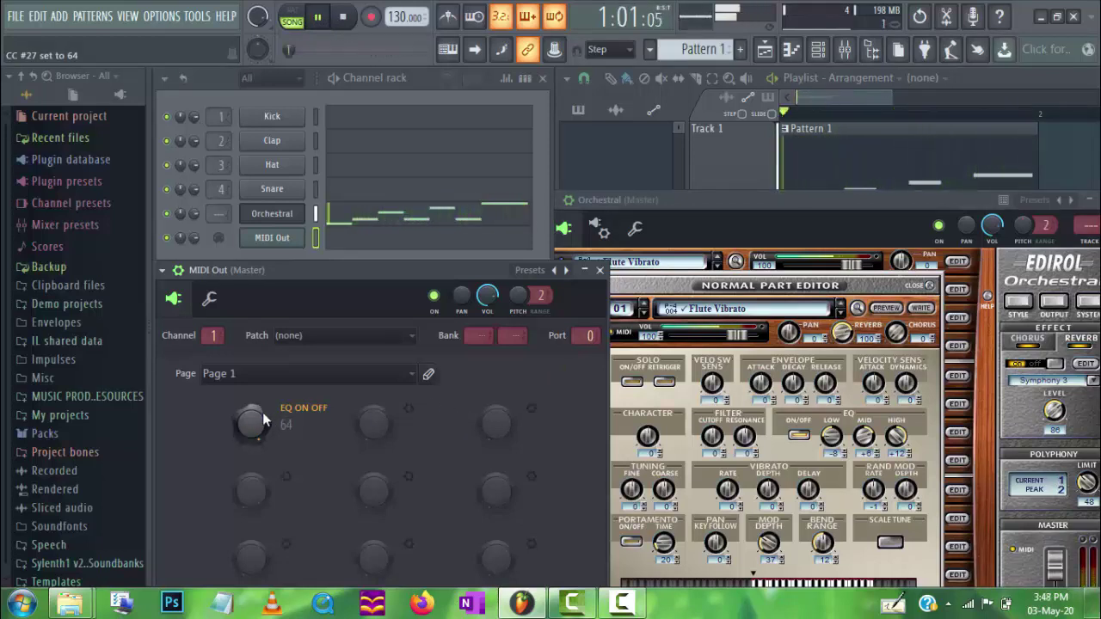
{"action": "left_click_drag", "start_coordinate": [247, 426], "coordinate": [256, 439]}
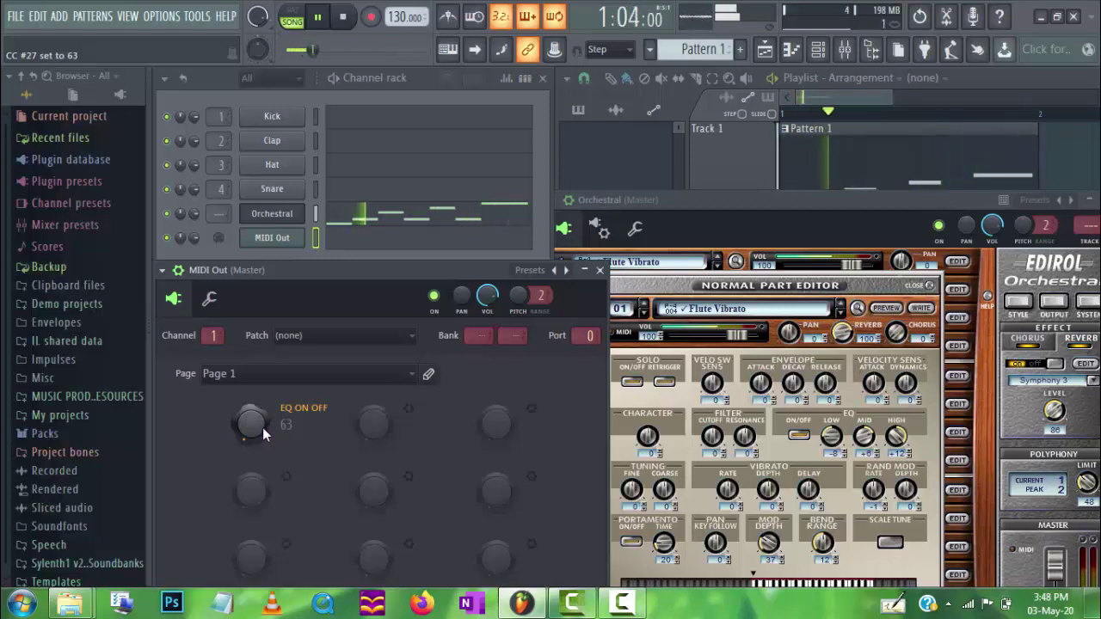
{"action": "scroll", "coordinate": [262, 428], "scroll_direction": "up", "scroll_amount": 1}
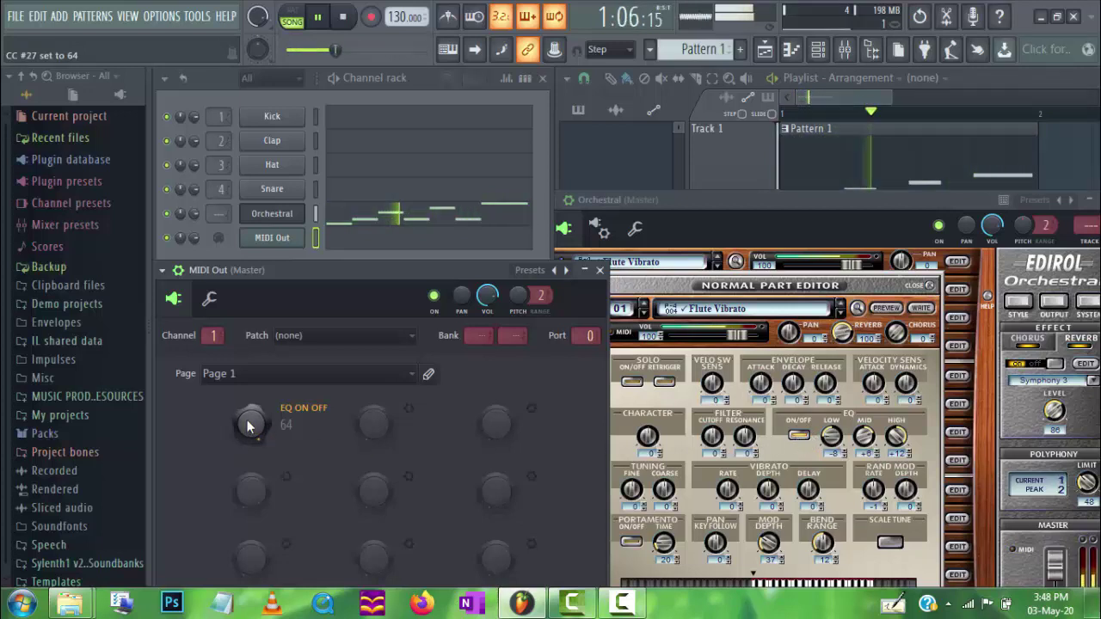
{"action": "scroll", "coordinate": [255, 434], "scroll_direction": "down", "scroll_amount": 1}
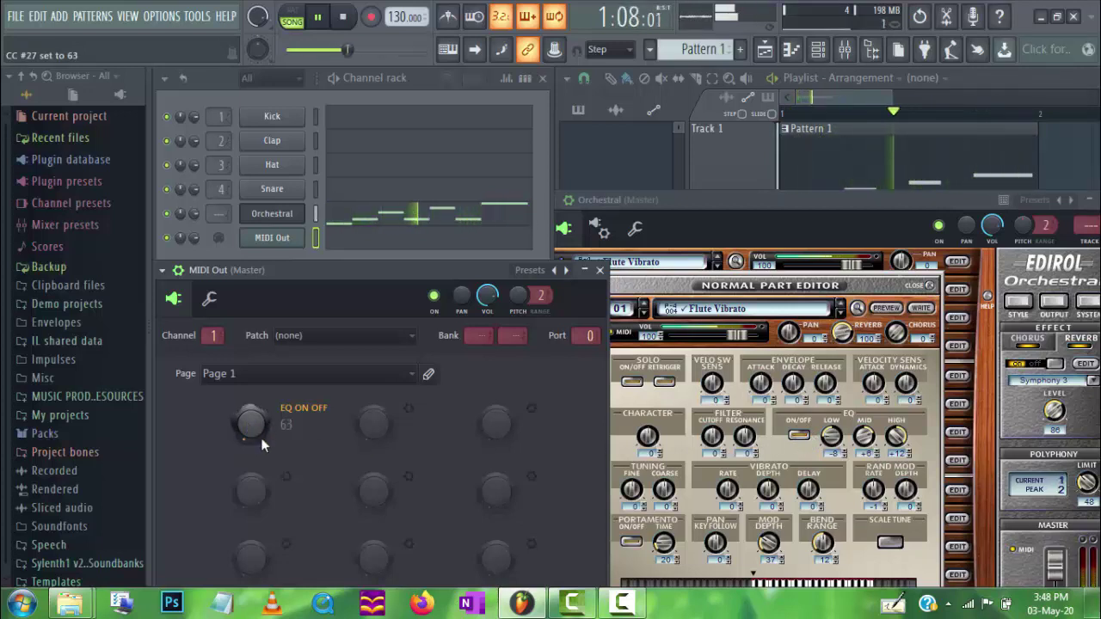
{"action": "scroll", "coordinate": [261, 409], "scroll_direction": "up", "scroll_amount": 1}
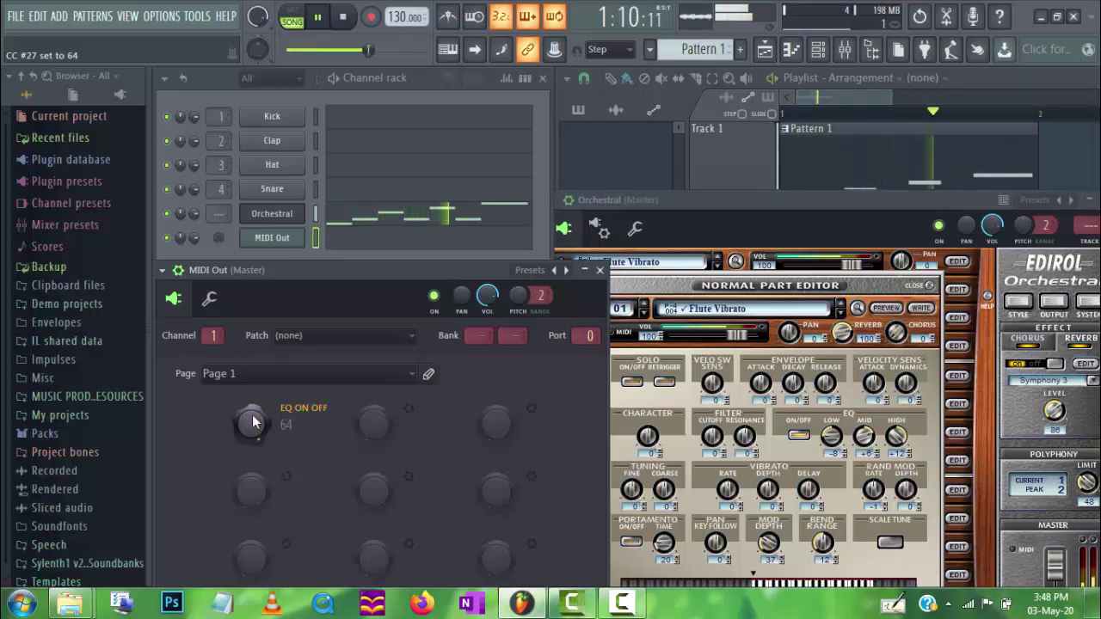
{"action": "scroll", "coordinate": [254, 431], "scroll_direction": "down", "scroll_amount": 1}
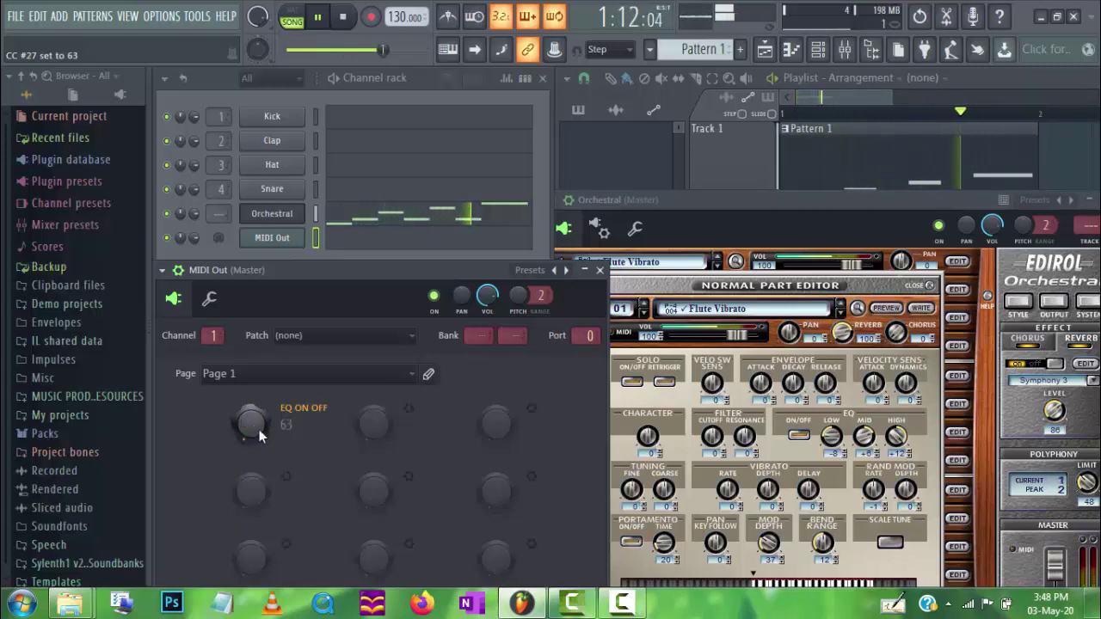
{"action": "scroll", "coordinate": [259, 423], "scroll_direction": "up", "scroll_amount": 1}
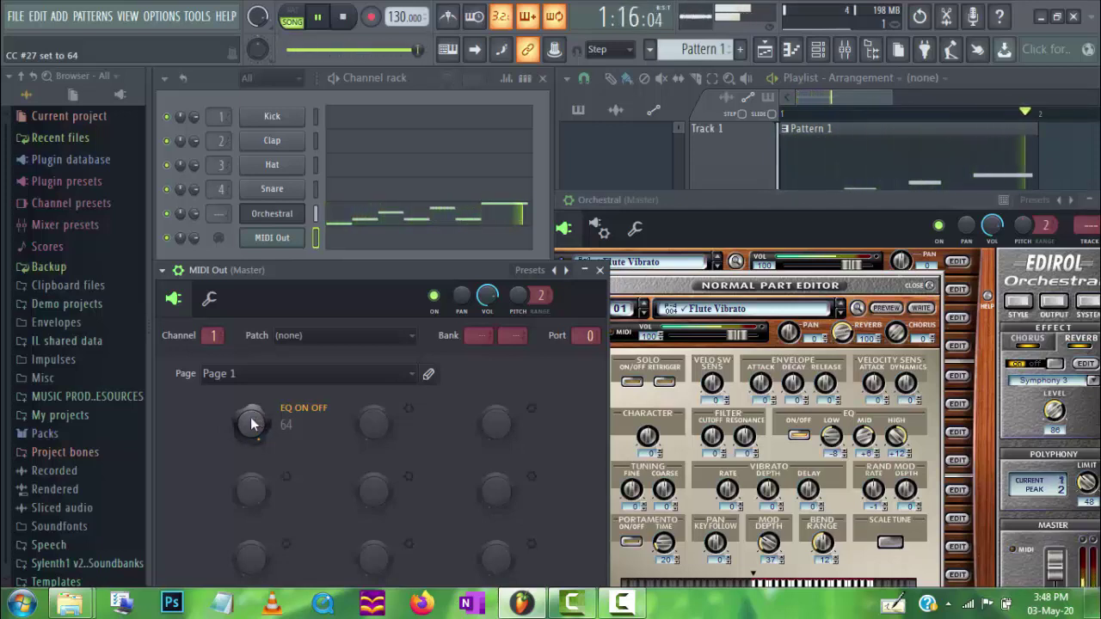
{"action": "scroll", "coordinate": [254, 429], "scroll_direction": "down", "scroll_amount": 1}
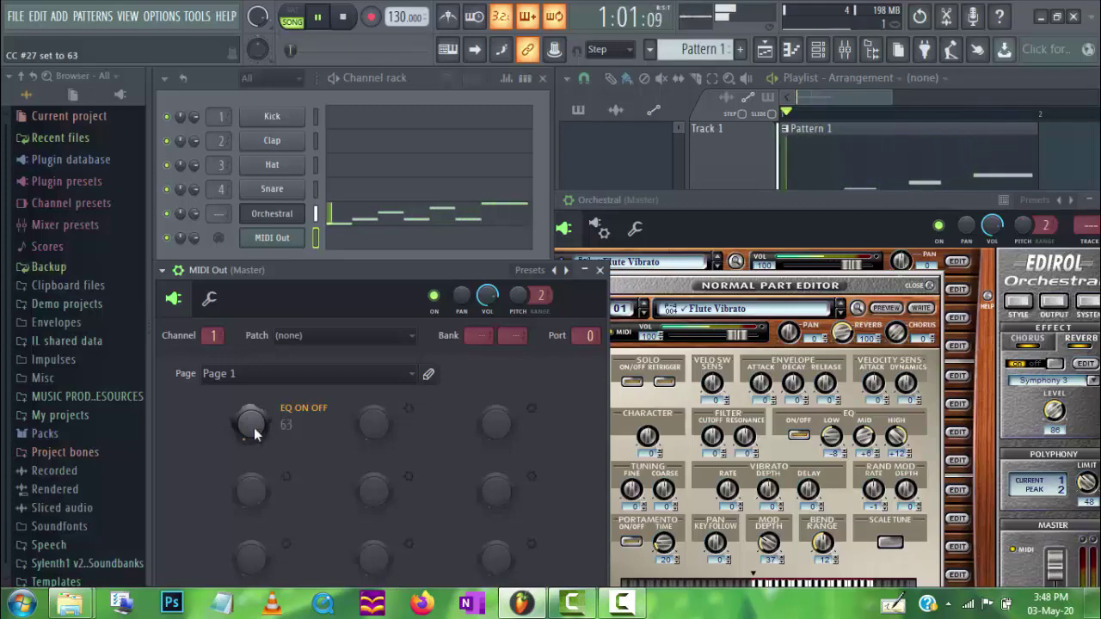
{"action": "left_click", "coordinate": [342, 16]}
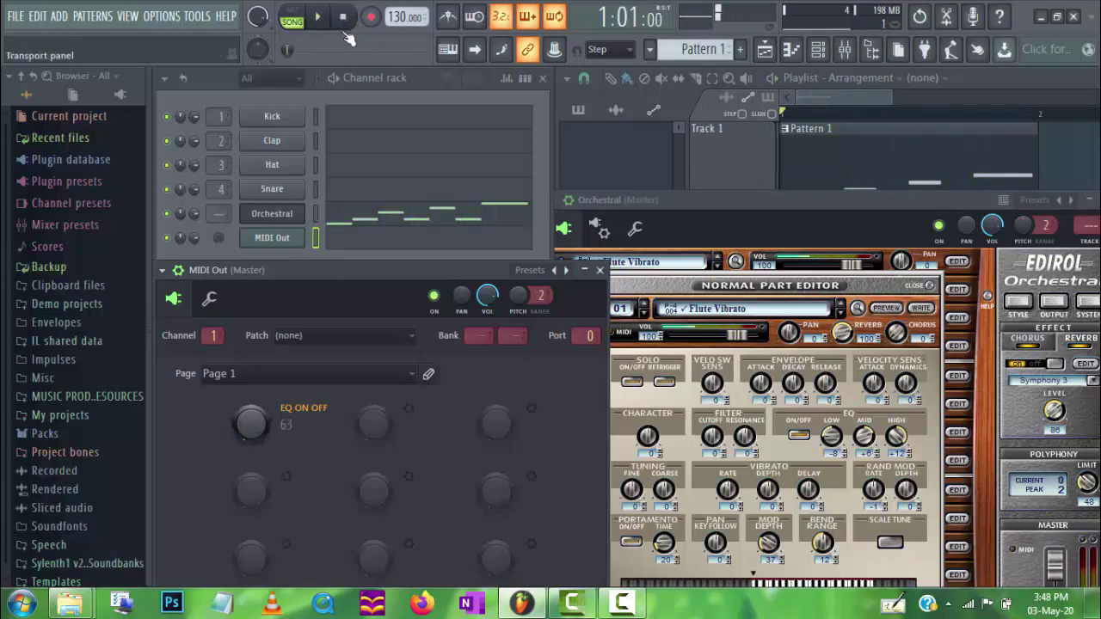
Create an automation clip on Track 2 for the MIDI Out EQ ON OFF knob.
{"action": "left_click_drag", "start_coordinate": [826, 203], "coordinate": [818, 278]}
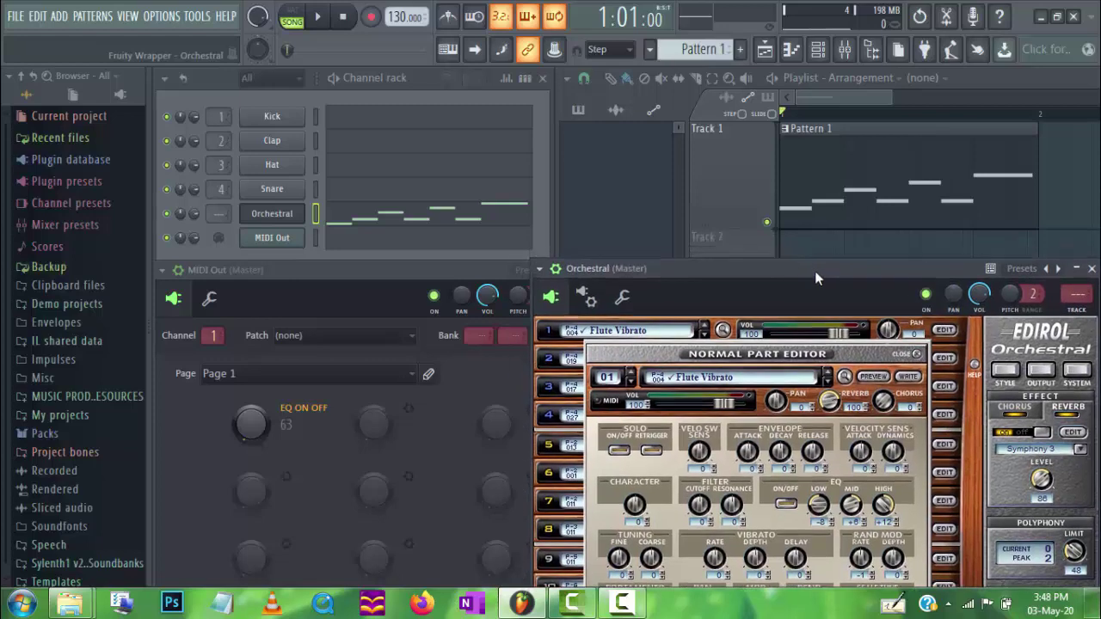
{"action": "right_click", "coordinate": [249, 431]}
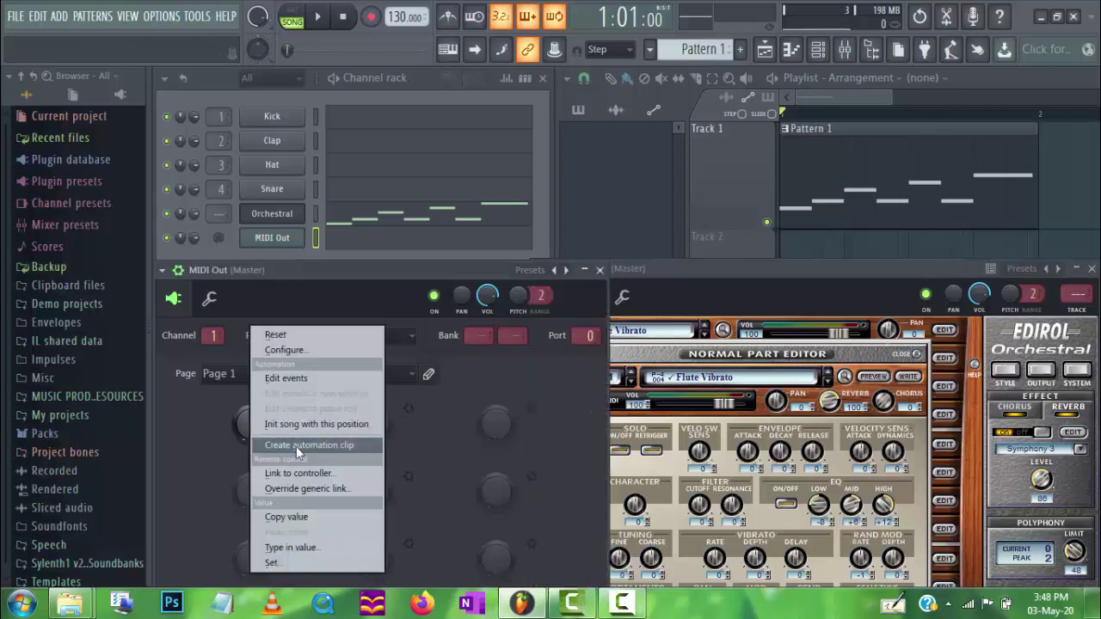
{"action": "left_click", "coordinate": [296, 447]}
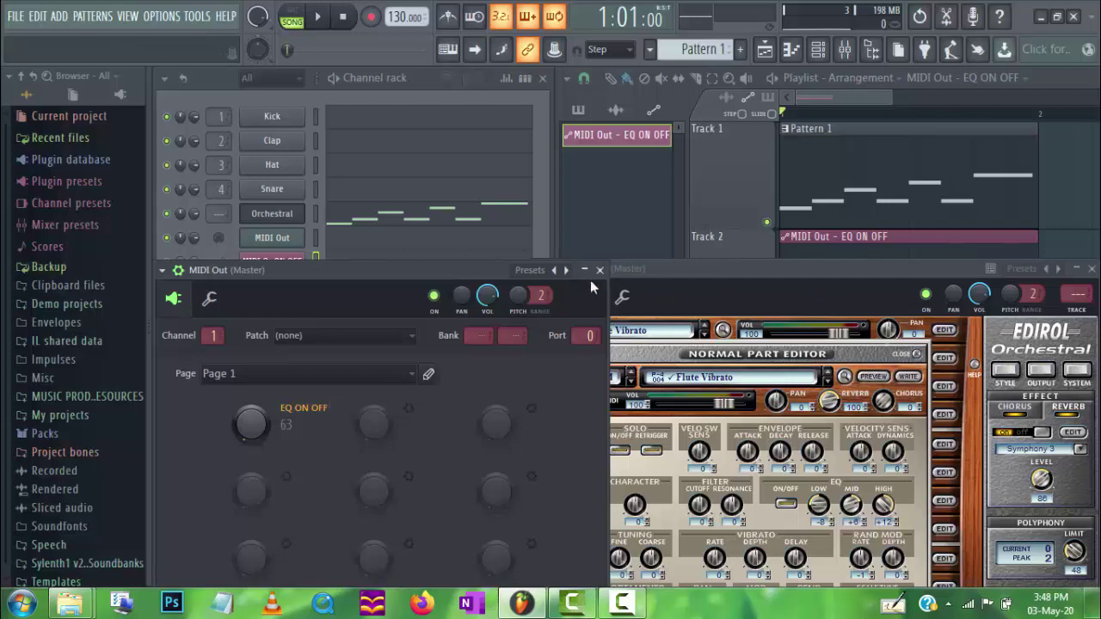
Close MIDI Out and raise the automation clip's starting value to the on level.
{"action": "left_click", "coordinate": [600, 269]}
{"action": "left_click_drag", "start_coordinate": [680, 273], "coordinate": [261, 261]}
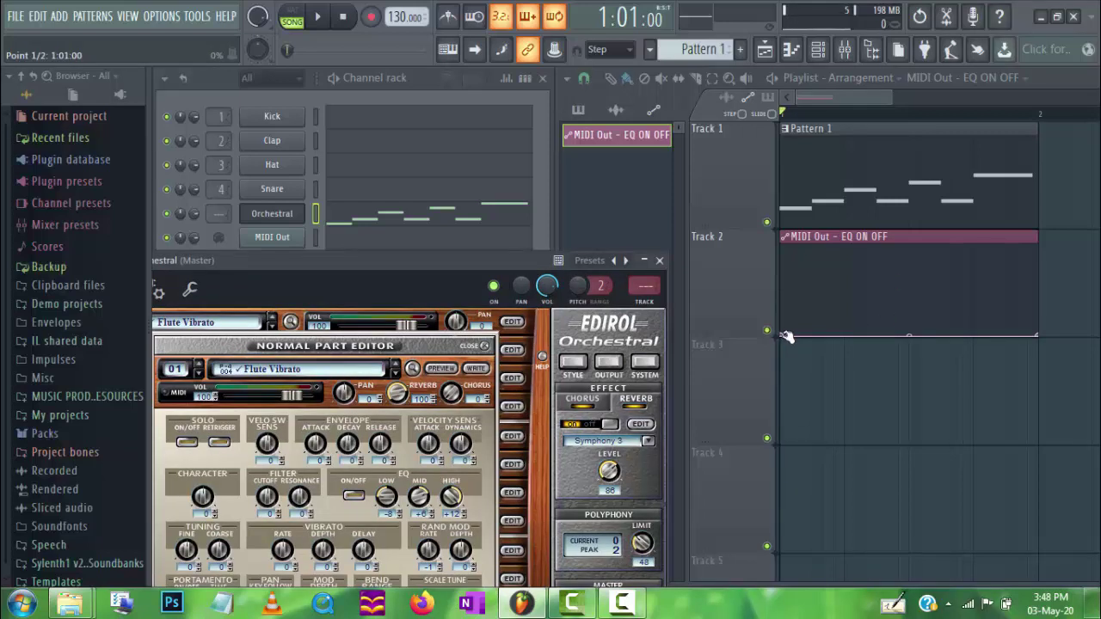
{"action": "left_click_drag", "start_coordinate": [787, 337], "coordinate": [787, 292]}
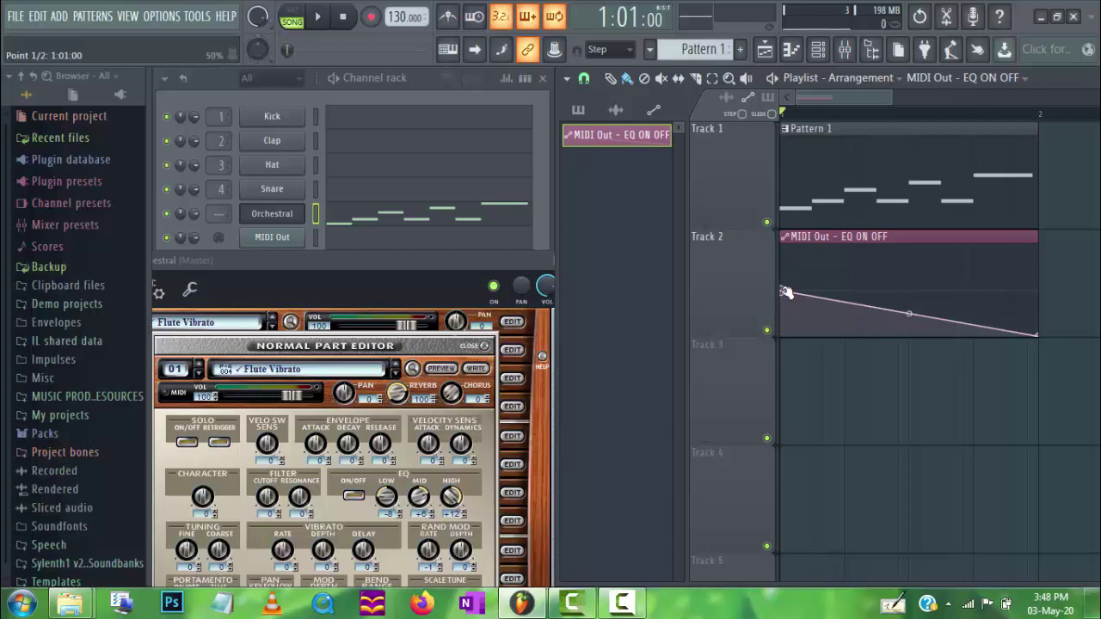
Add hold points so the curve drops low mid-pattern and returns high near the end.
{"action": "left_click", "coordinate": [871, 311]}
{"action": "right_click", "coordinate": [871, 311]}
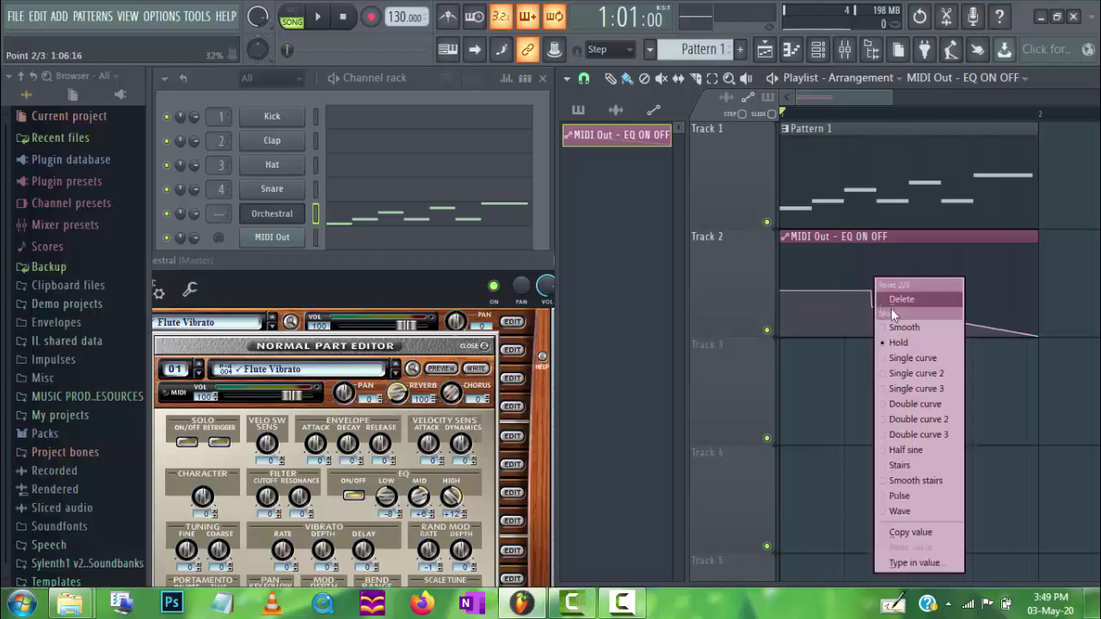
{"action": "left_click", "coordinate": [752, 310]}
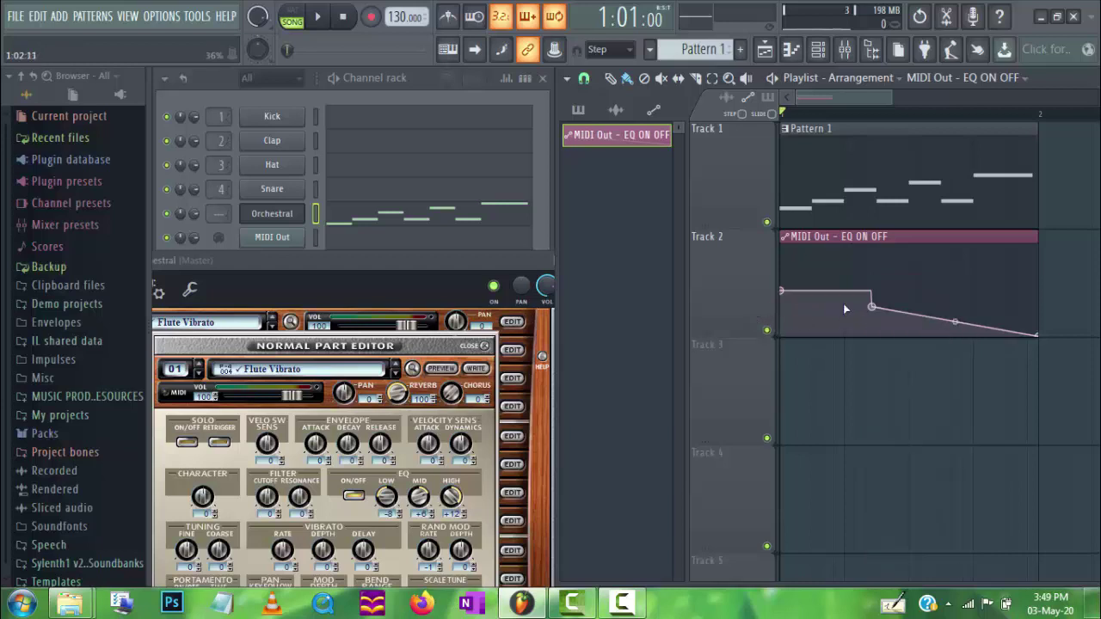
{"action": "left_click_drag", "start_coordinate": [876, 310], "coordinate": [874, 336]}
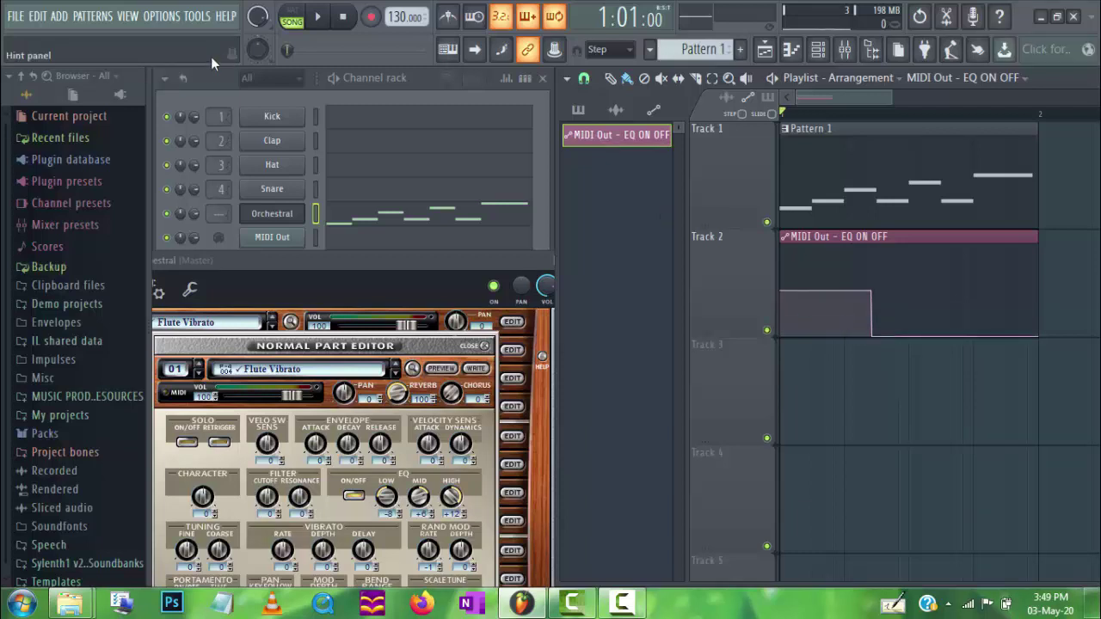
{"action": "right_click", "coordinate": [936, 336]}
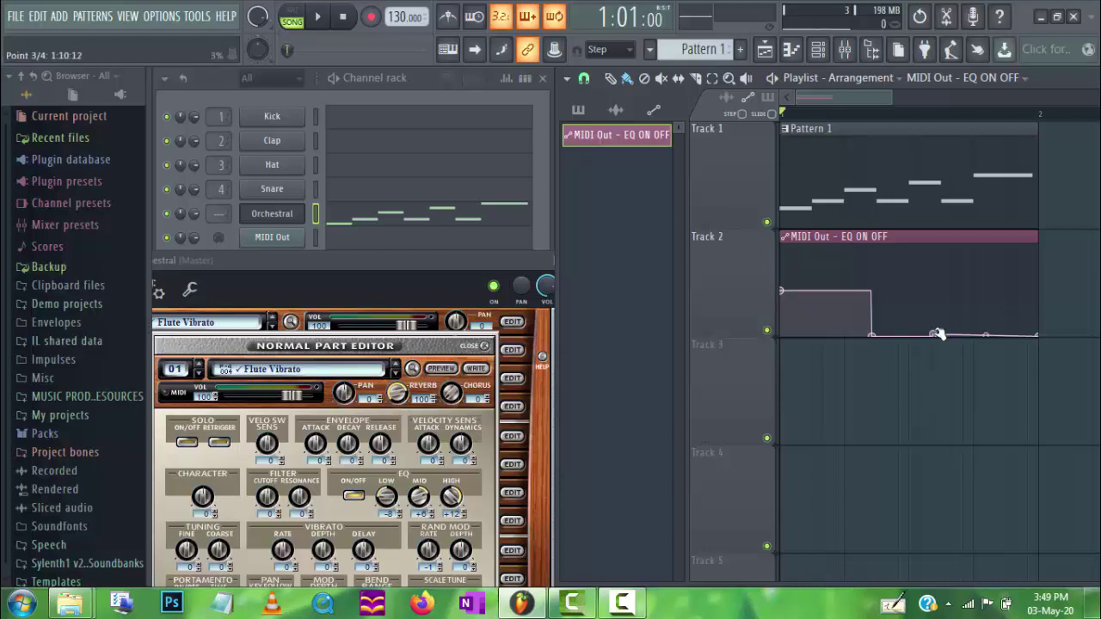
{"action": "left_click_drag", "start_coordinate": [936, 336], "coordinate": [937, 293]}
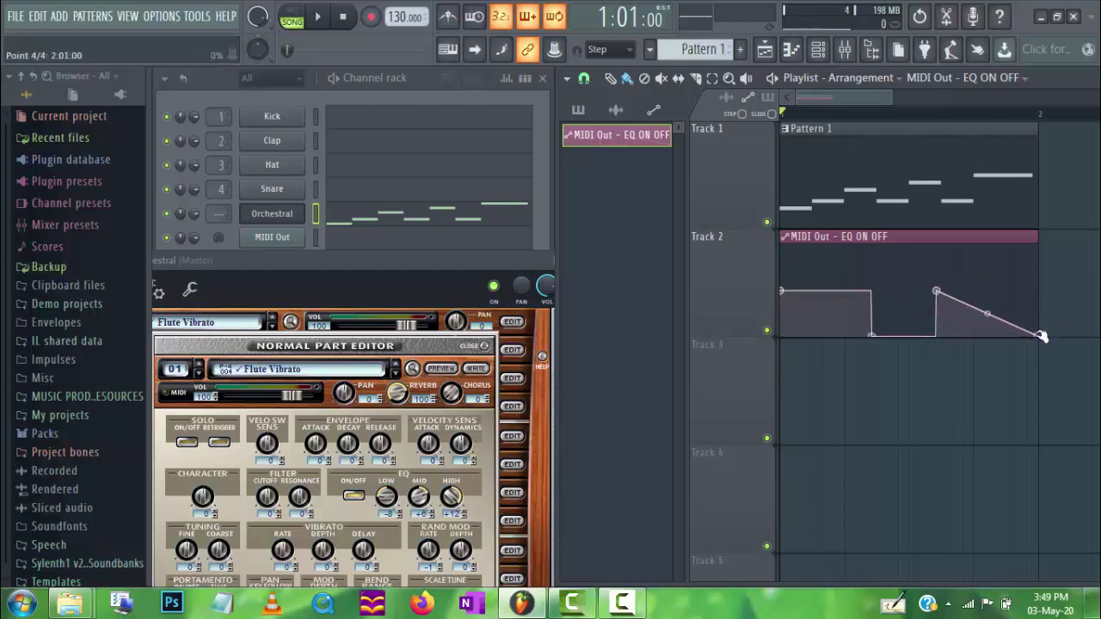
{"action": "left_click_drag", "start_coordinate": [1041, 335], "coordinate": [1028, 292]}
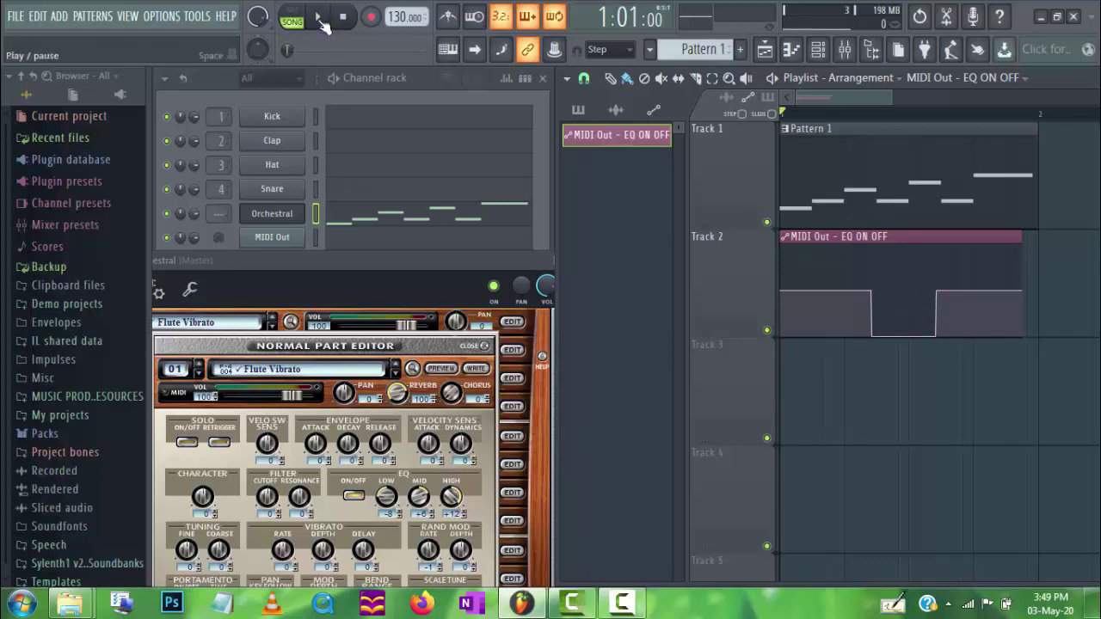
Play the song to hear the automated EQ switching, stop, and move the playhead further in.
{"action": "left_click", "coordinate": [320, 19]}
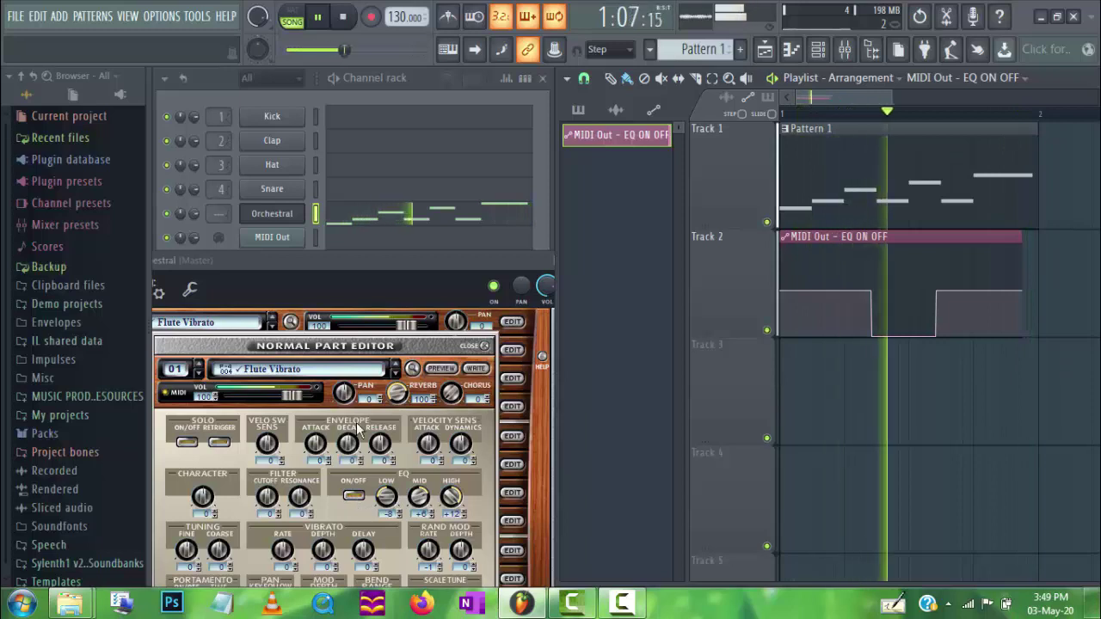
{"action": "key", "text": "space"}
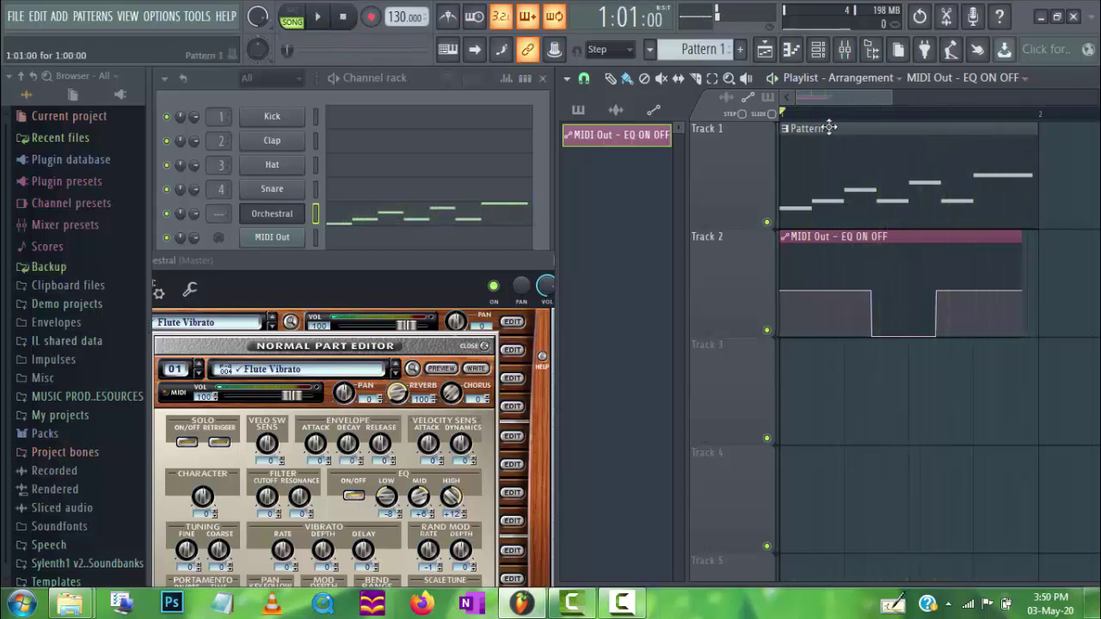
{"action": "mouse_move", "coordinate": [785, 115]}
{"action": "left_mouse_down"}
{"action": "mouse_move", "coordinate": [1012, 109]}
{"action": "mouse_move", "coordinate": [909, 111]}
{"action": "mouse_move", "coordinate": [880, 125]}
{"action": "mouse_move", "coordinate": [912, 125]}
{"action": "mouse_move", "coordinate": [895, 130]}
{"action": "left_mouse_up"}
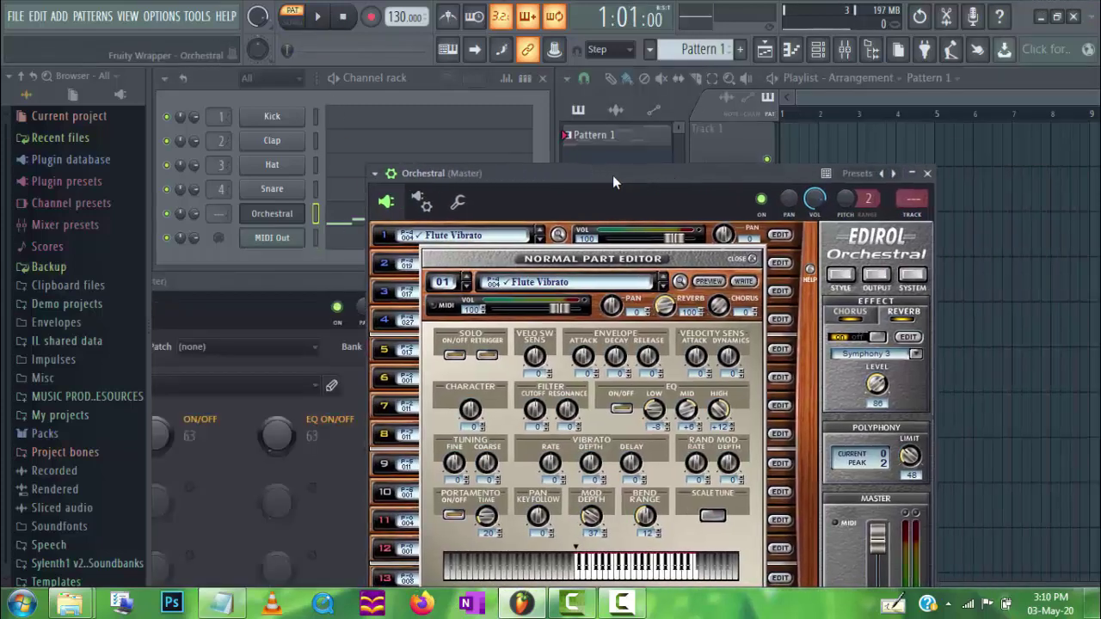
Close the part editor and show the File page of the Edirol System Setting dialog.
{"action": "left_click_drag", "start_coordinate": [613, 175], "coordinate": [502, 180]}
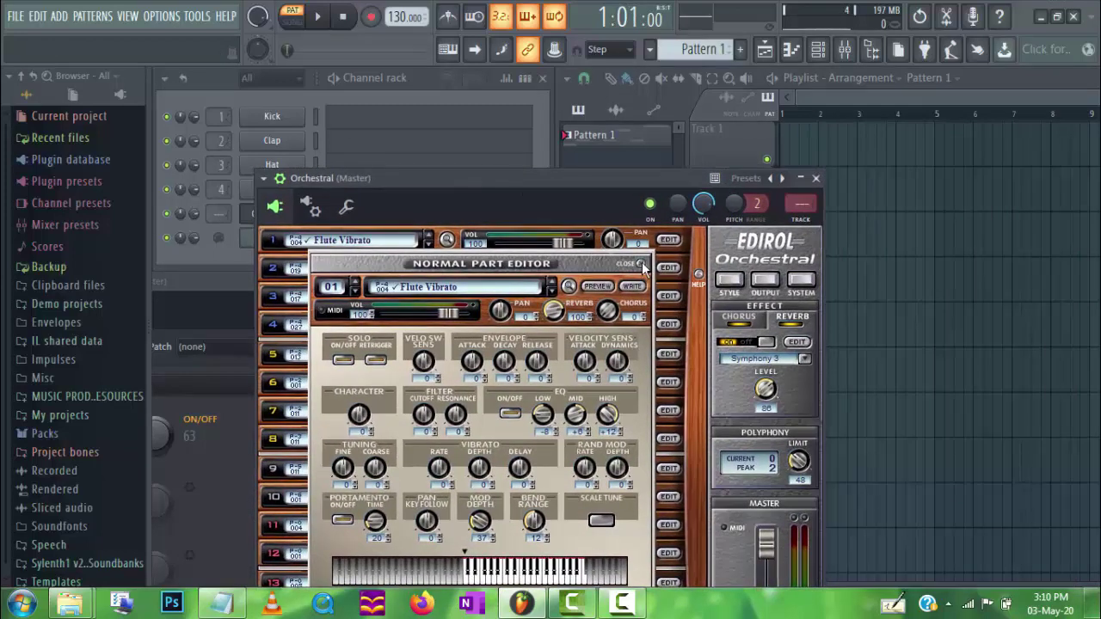
{"action": "left_click", "coordinate": [642, 262]}
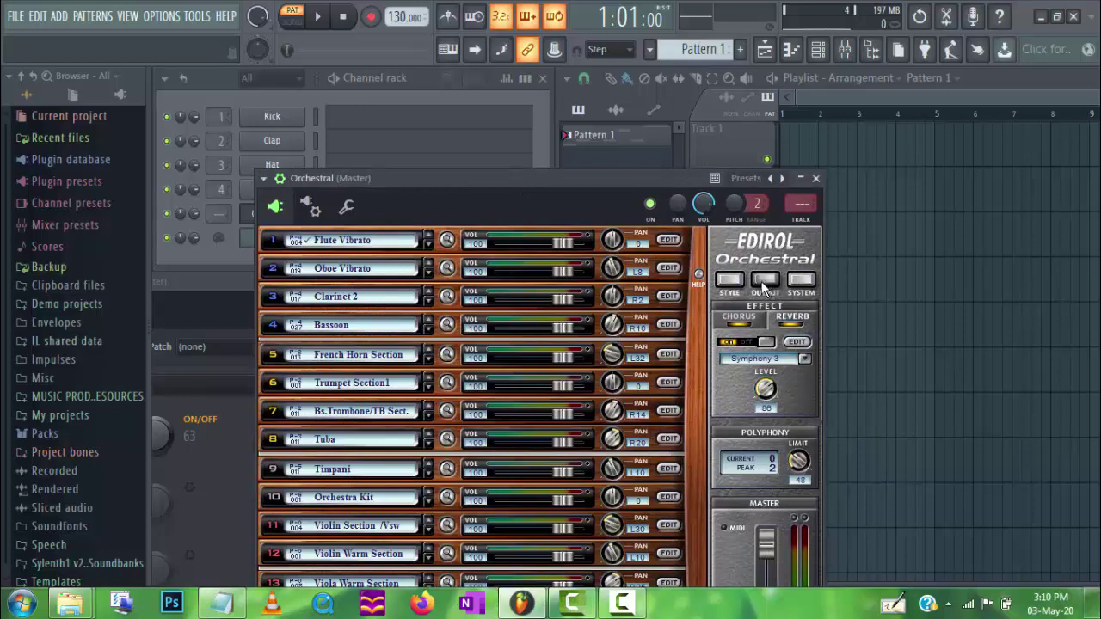
{"action": "left_click", "coordinate": [763, 282]}
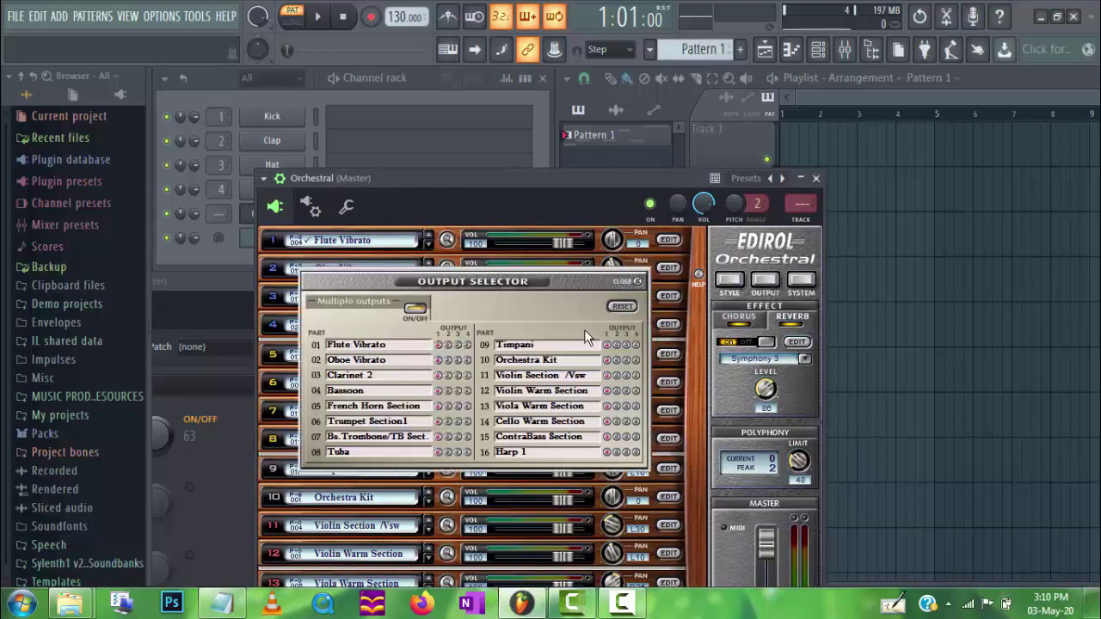
{"action": "left_click", "coordinate": [637, 282]}
{"action": "left_click", "coordinate": [801, 279]}
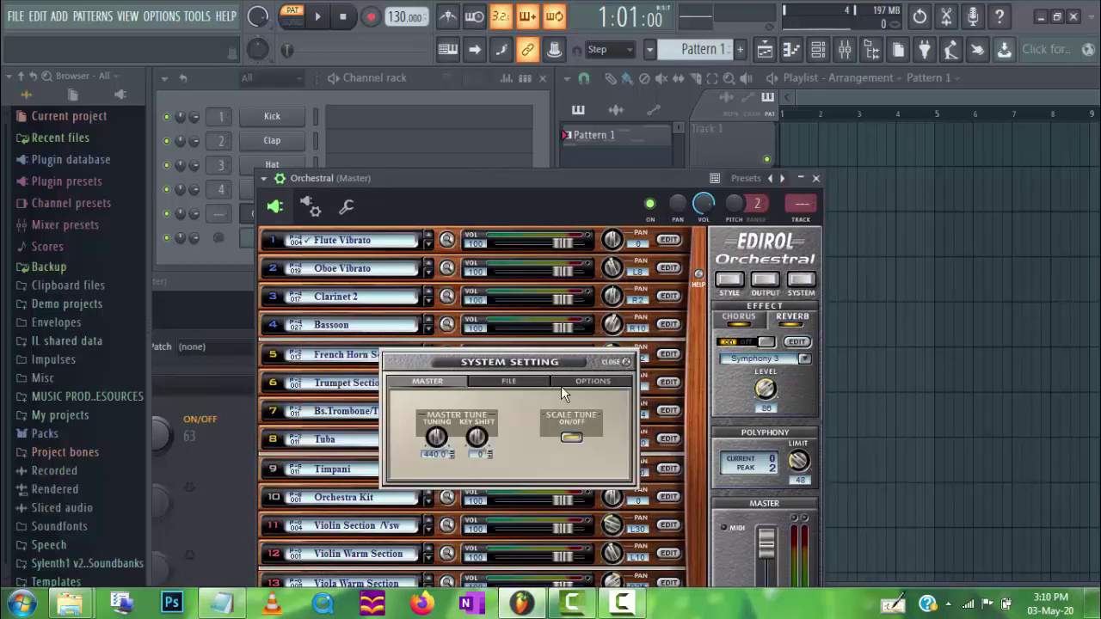
{"action": "left_click", "coordinate": [516, 380]}
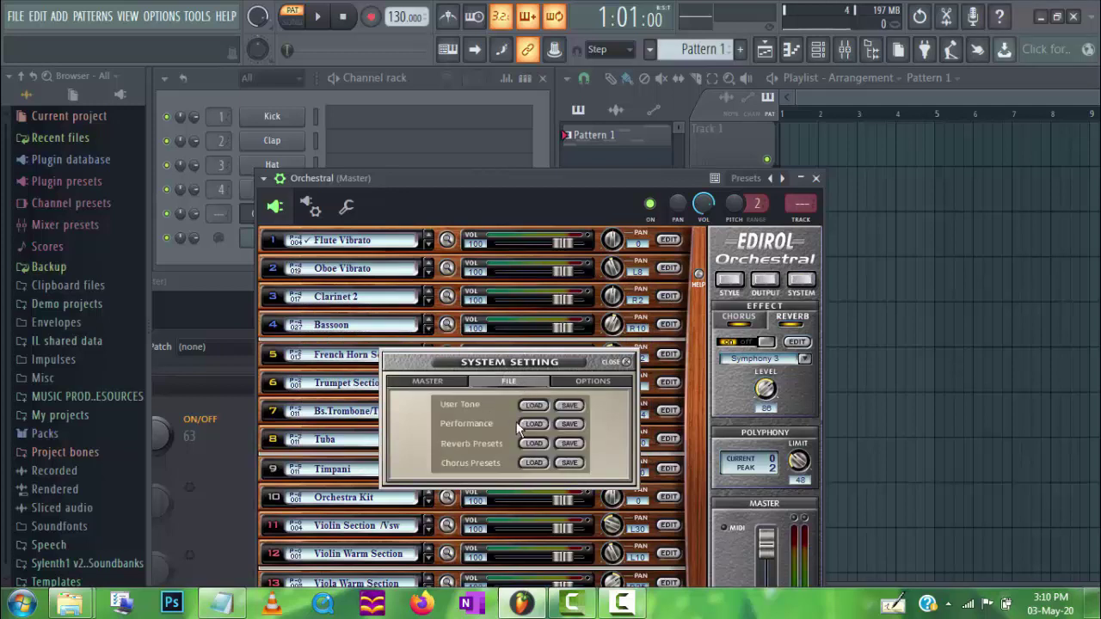